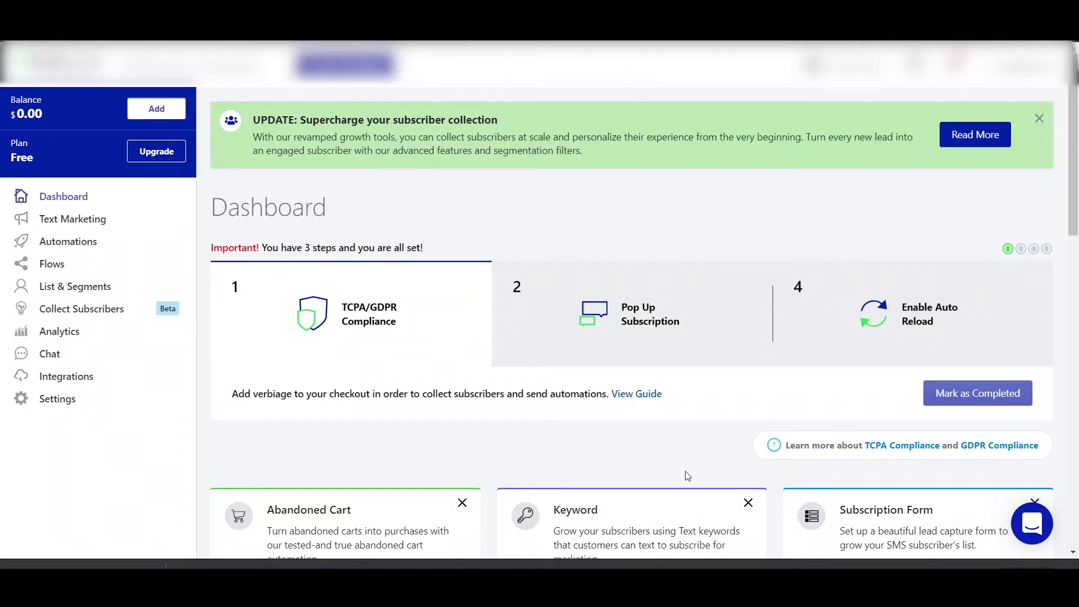
# Step: Scroll through sections 1 and 2 of SMSBump's TCPA & CTIA compliance guide on checkout subscriptions
pyautogui.scroll(-3, 670, 416)
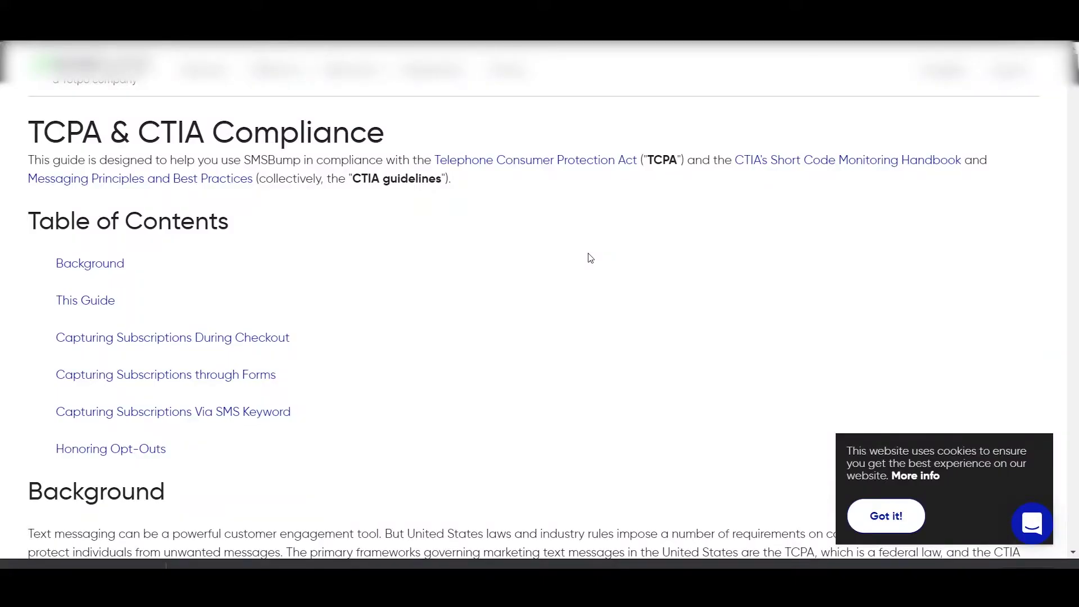
pyautogui.scroll(-7, 589, 257)
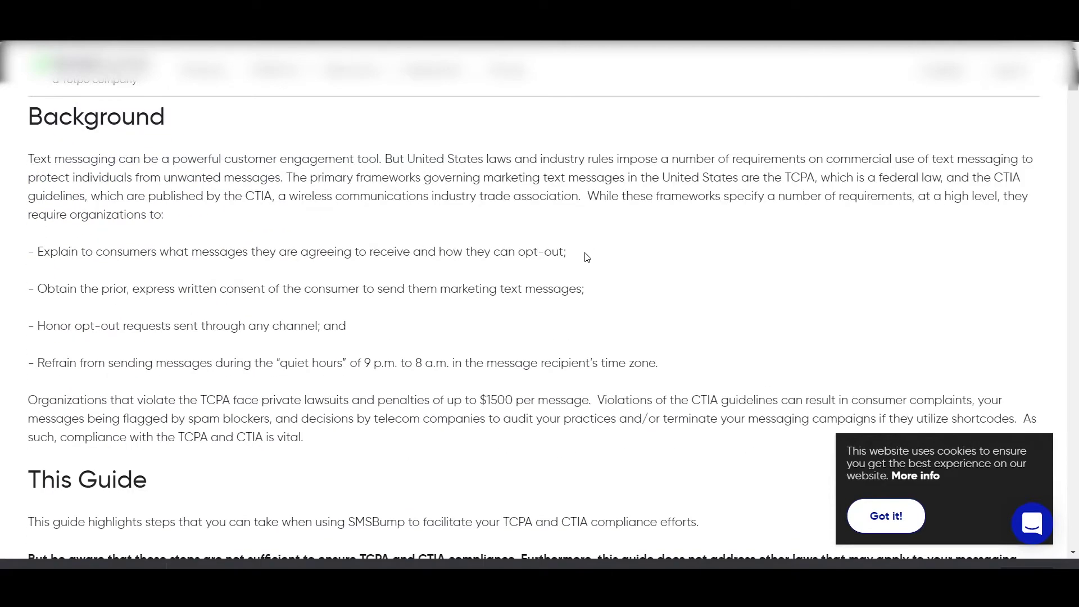
pyautogui.scroll(-10, 587, 257)
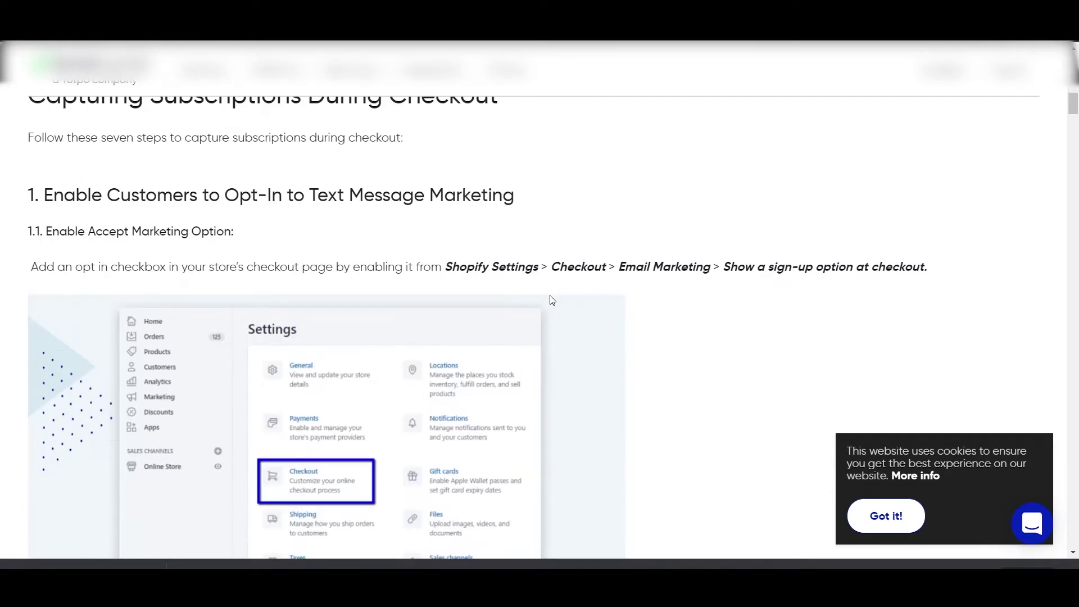
pyautogui.scroll(-3, 570, 279)
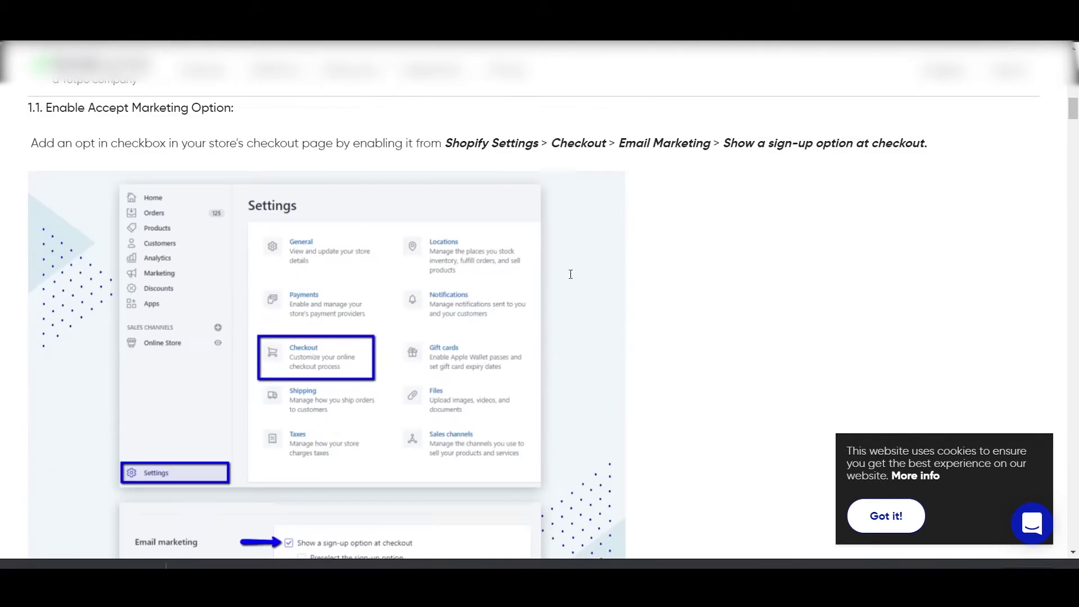
pyautogui.scroll(-10, 698, 336)
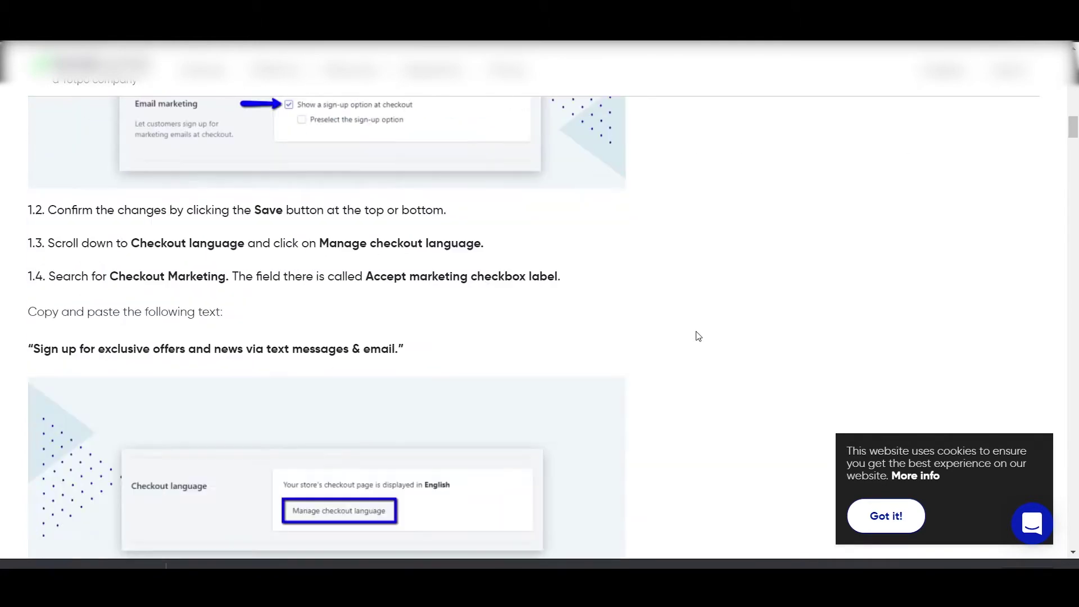
pyautogui.scroll(-15, 697, 335)
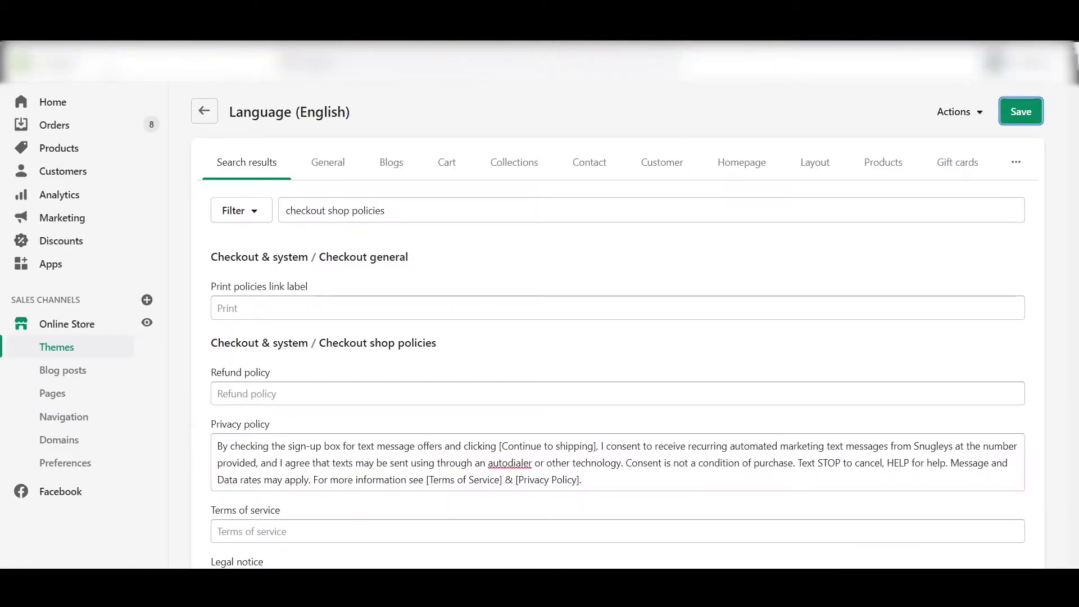
# Step: Go to Checkout settings, review Email marketing and Abandoned checkouts, then reach checkout language translations
pyautogui.scroll(-3, 56, 265)
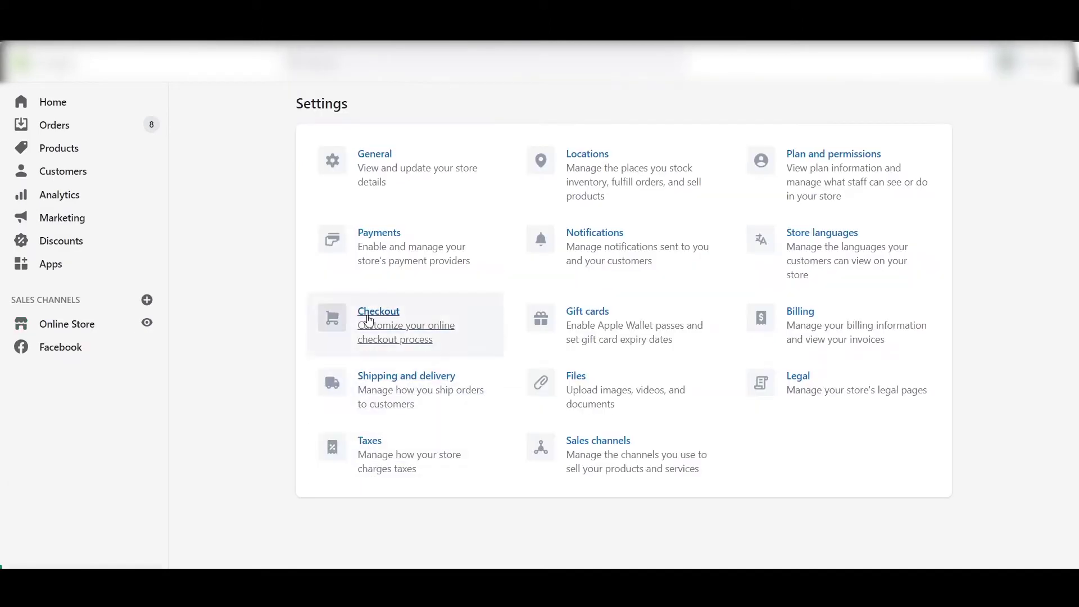
pyautogui.click(368, 316)
pyautogui.scroll(-20, 458, 353)
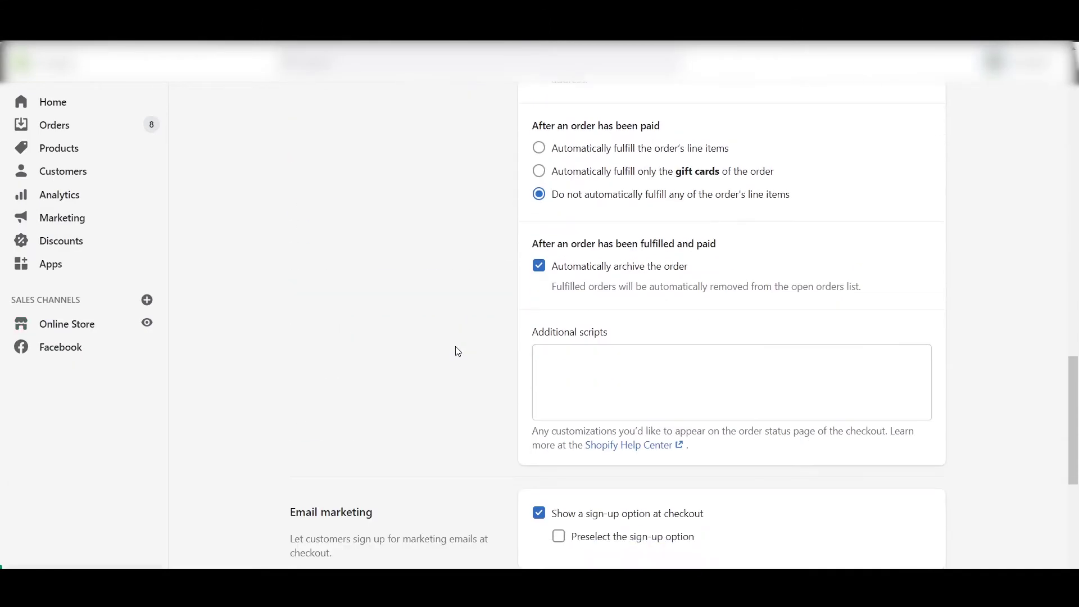
pyautogui.scroll(-1, 456, 352)
pyautogui.scroll(3, 394, 332)
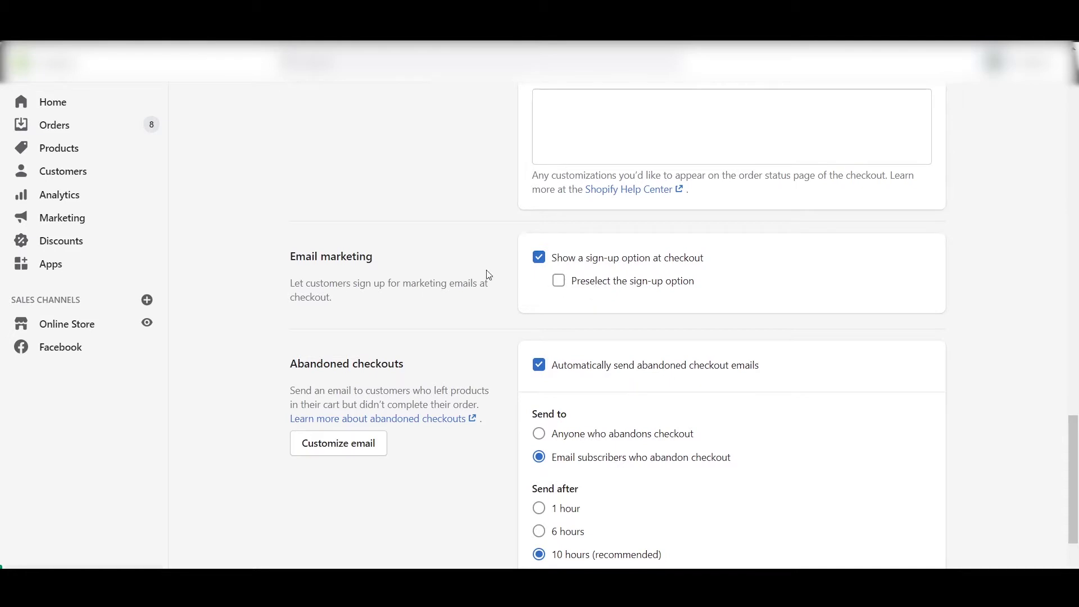
pyautogui.scroll(-3, 415, 299)
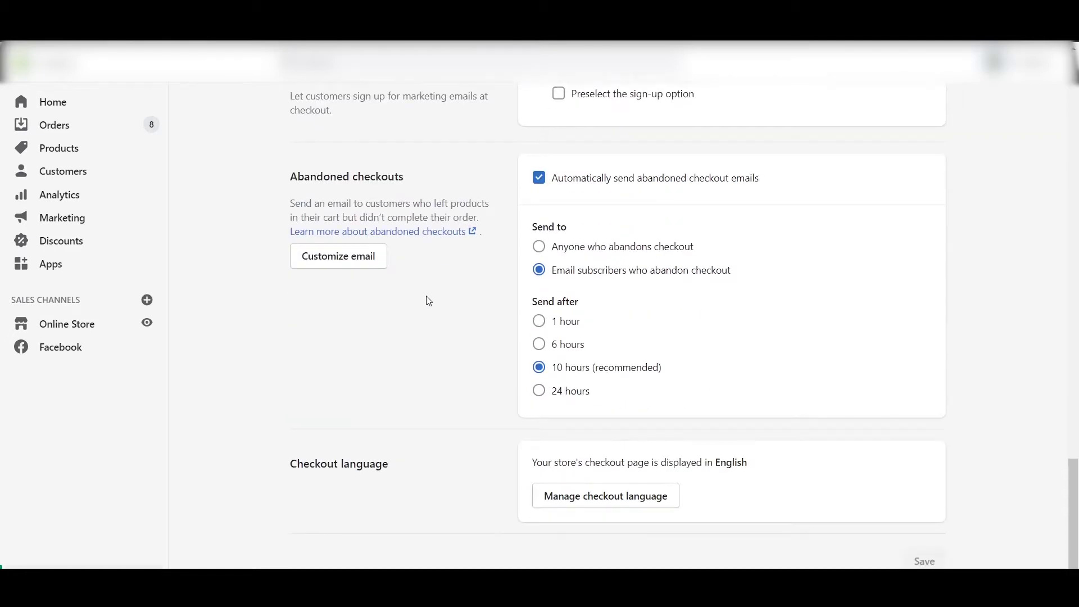
pyautogui.click(593, 505)
# Step: Search checkout translations for 'checkout marketing' and select the Accept marketing checkbox label text
pyautogui.click(409, 214)
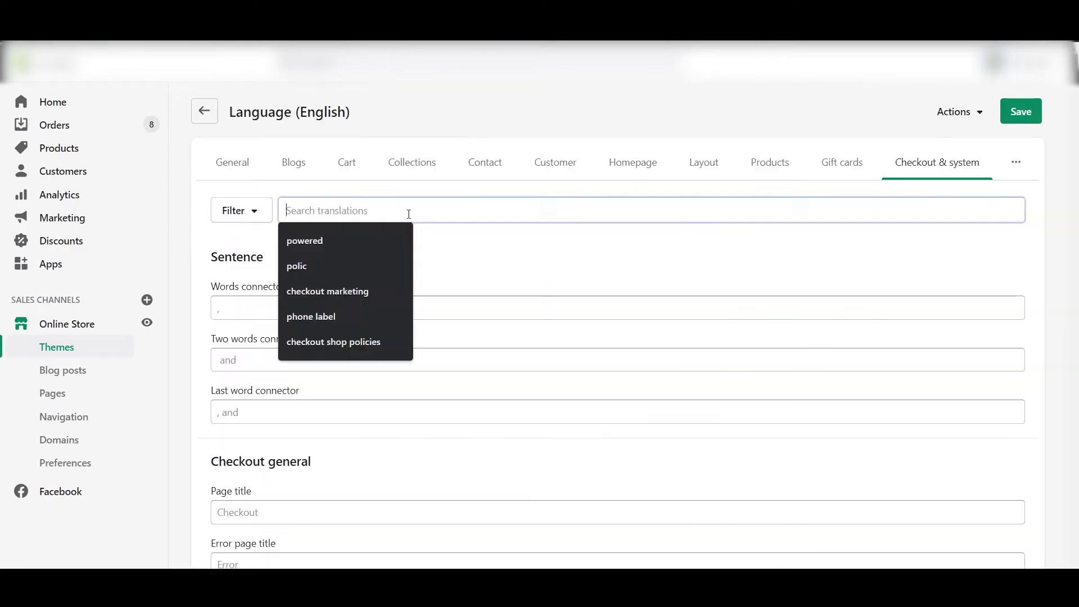
pyautogui.write('check')
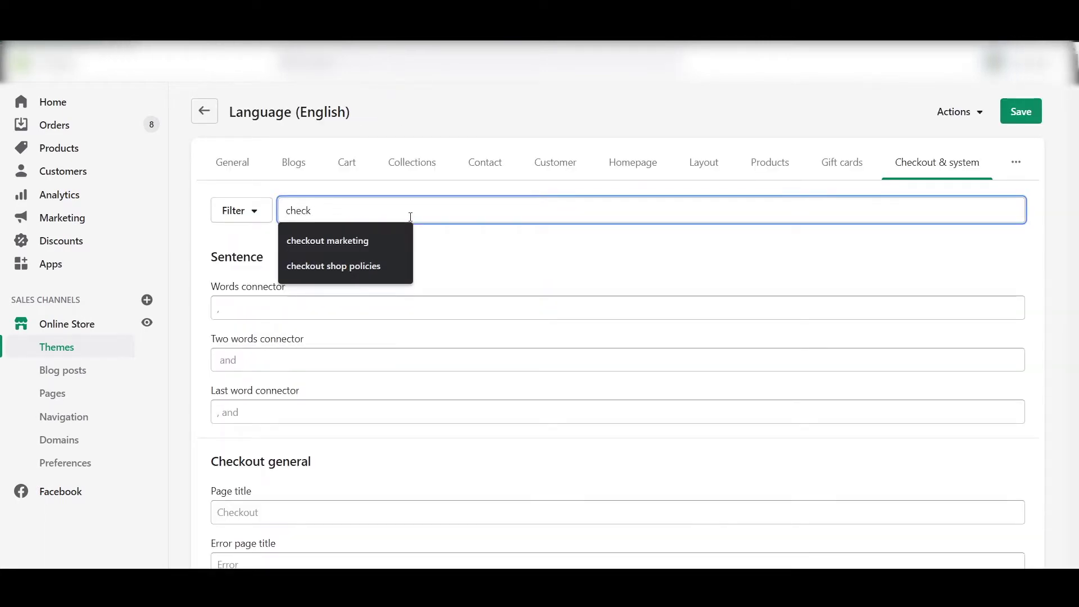
pyautogui.press('Down')
pyautogui.press('Return')
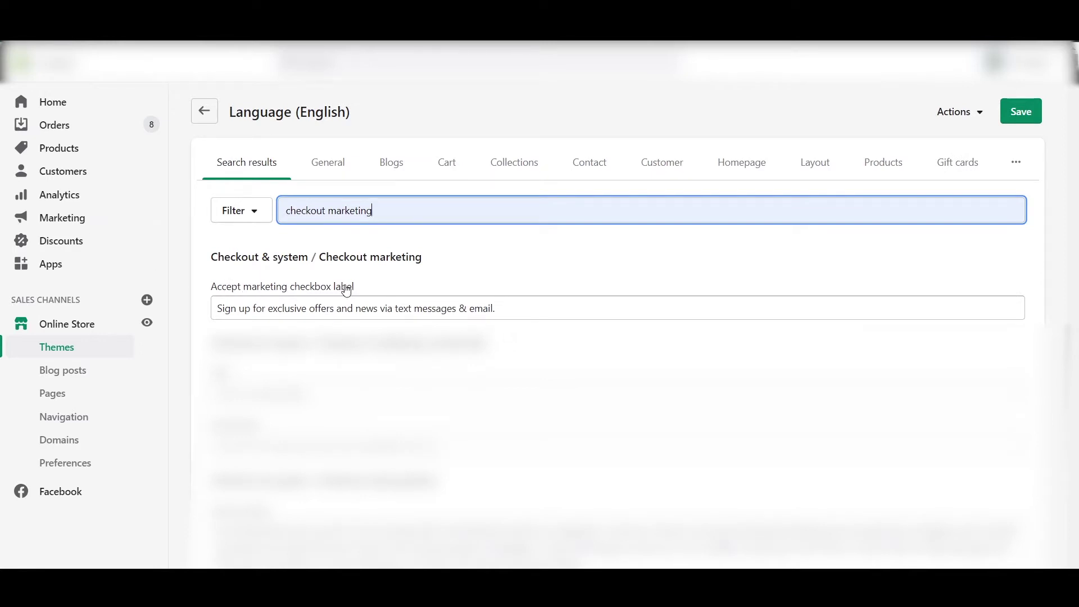
pyautogui.tripleClick(503, 310)
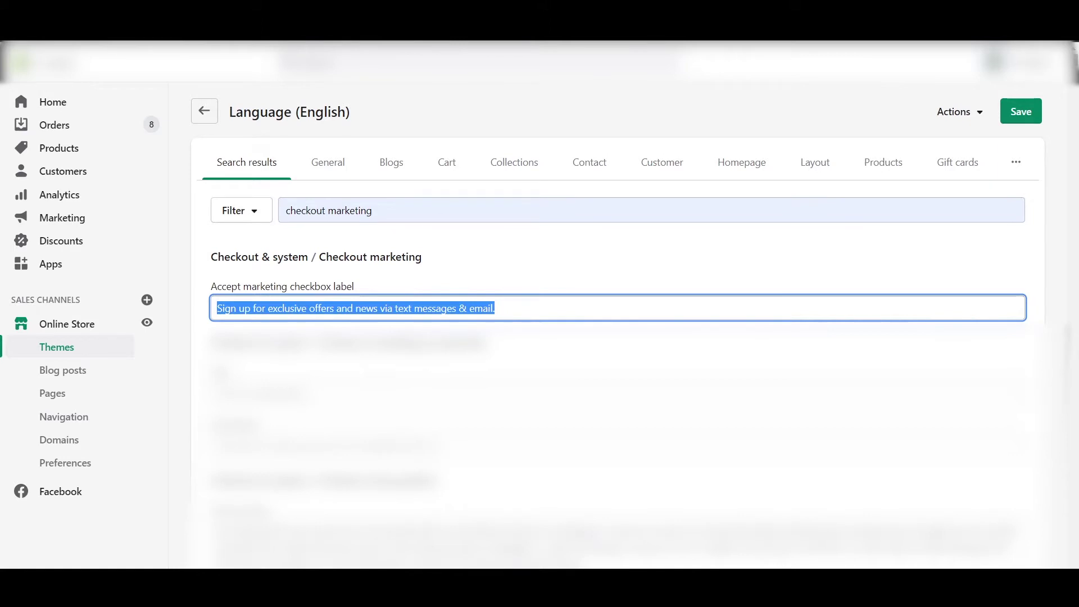
# Step: Select the entire Privacy policy translation text
pyautogui.scroll(-3, 618, 315)
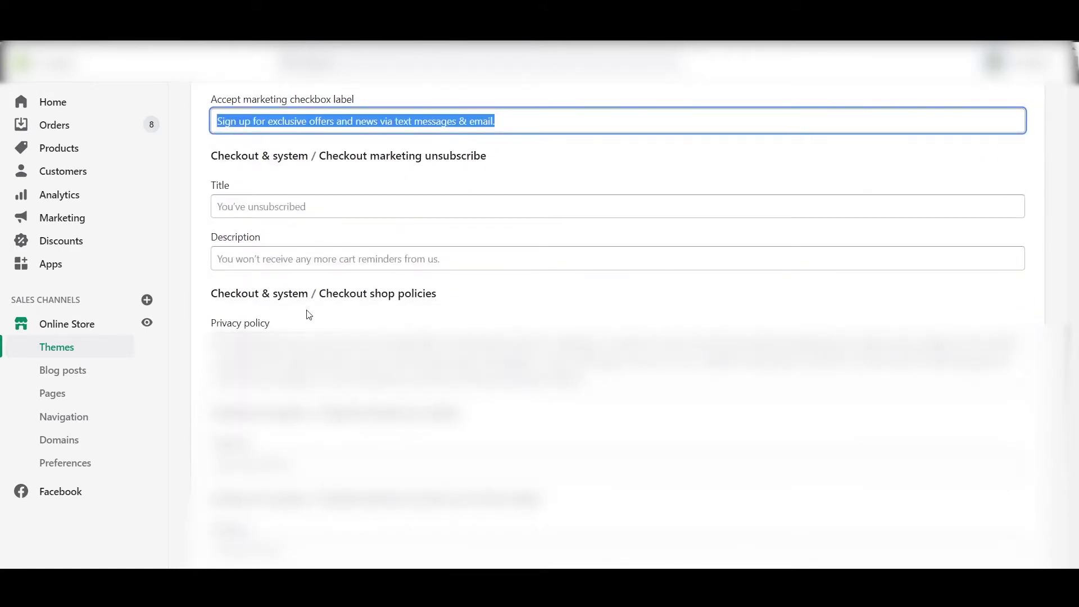
pyautogui.click(321, 358)
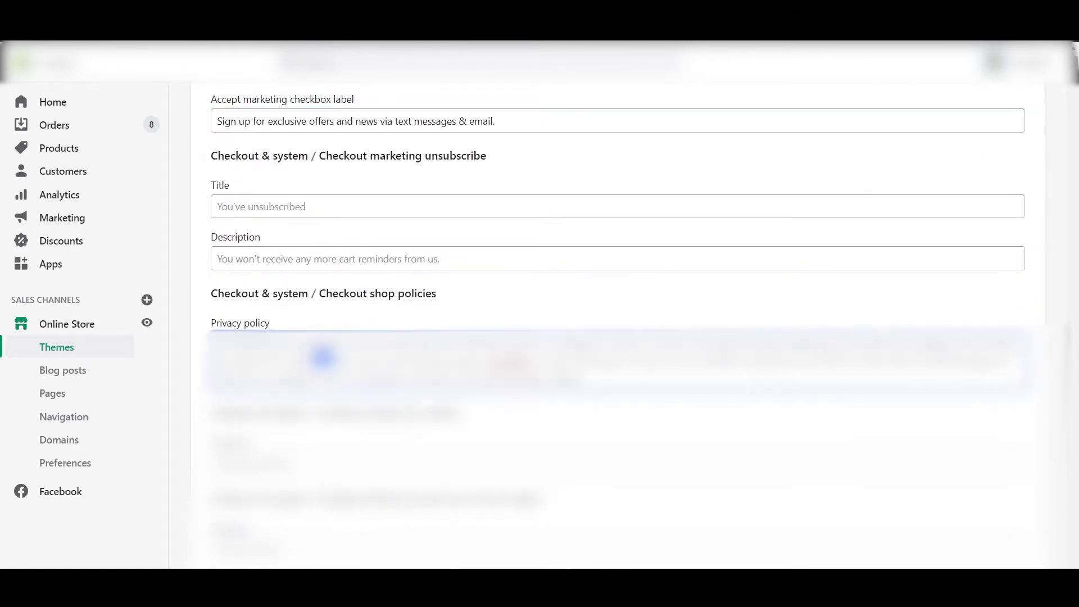
pyautogui.tripleClick(323, 373)
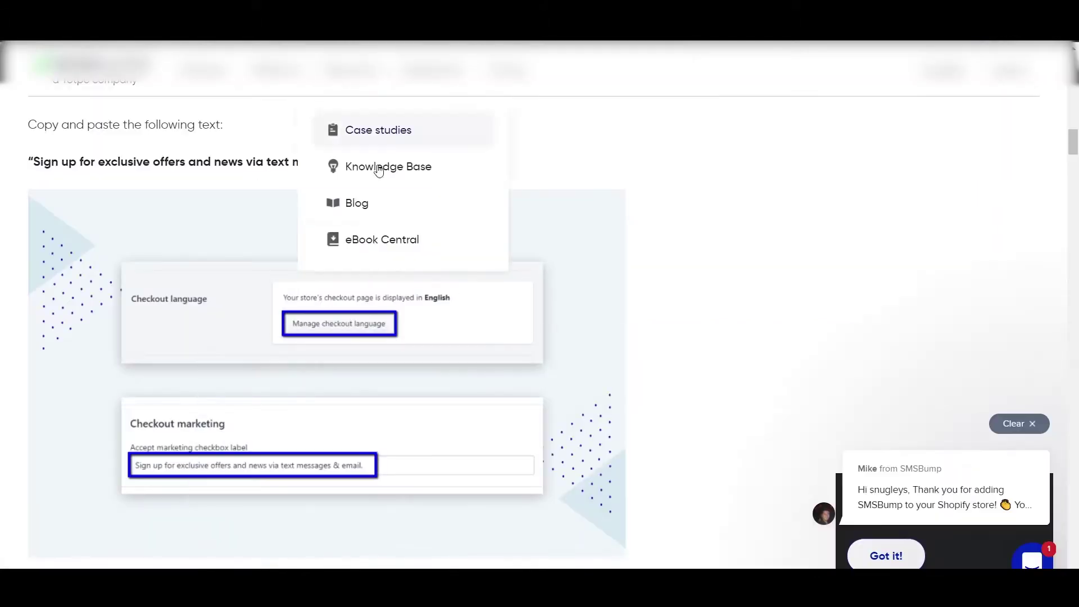
# Step: Return to Checkout settings and scroll through Form options down to Checkout language
pyautogui.scroll(-5, 289, 402)
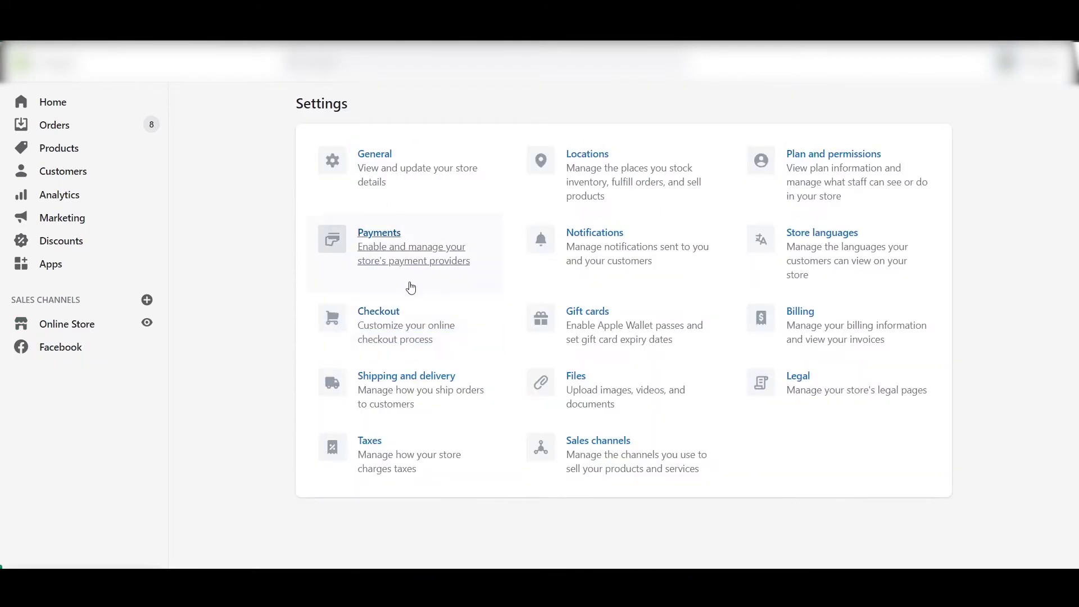
pyautogui.click(371, 313)
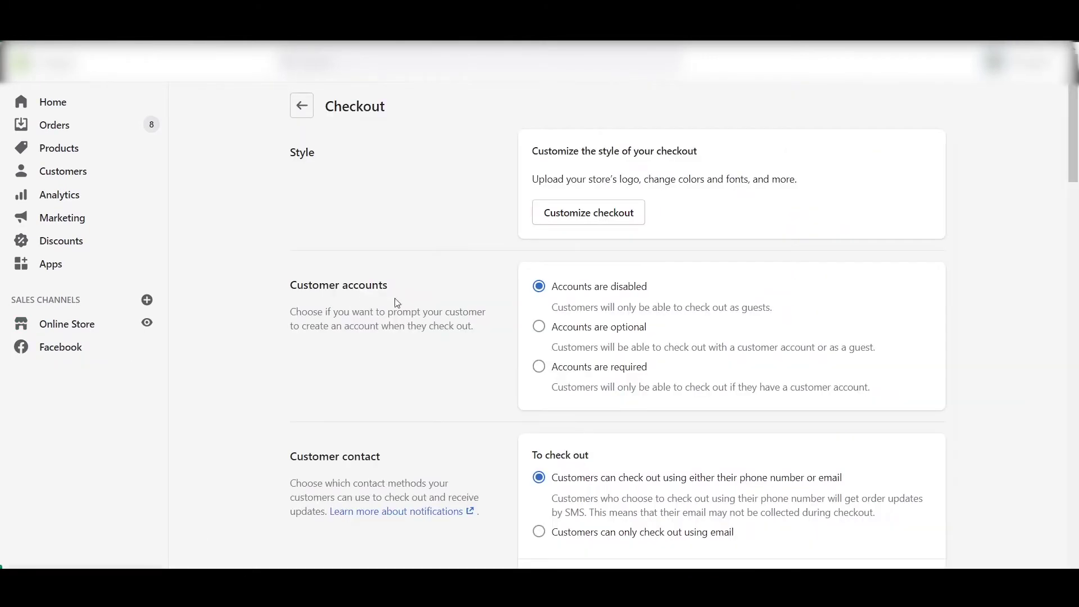
pyautogui.scroll(-5, 618, 335)
pyautogui.scroll(-3, 619, 335)
pyautogui.scroll(-3, 601, 301)
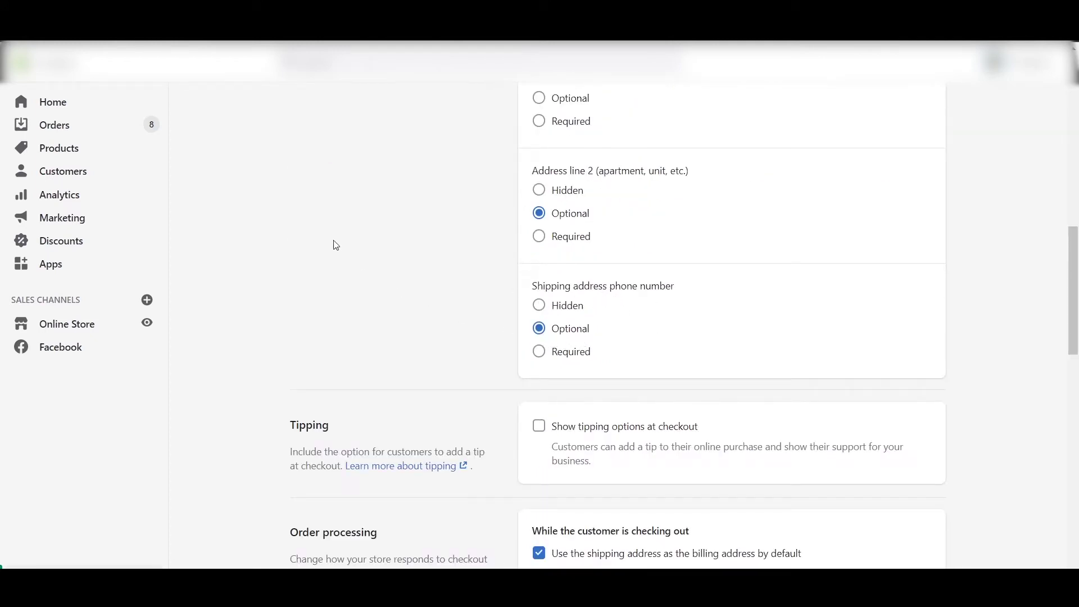
pyautogui.scroll(-14, 502, 360)
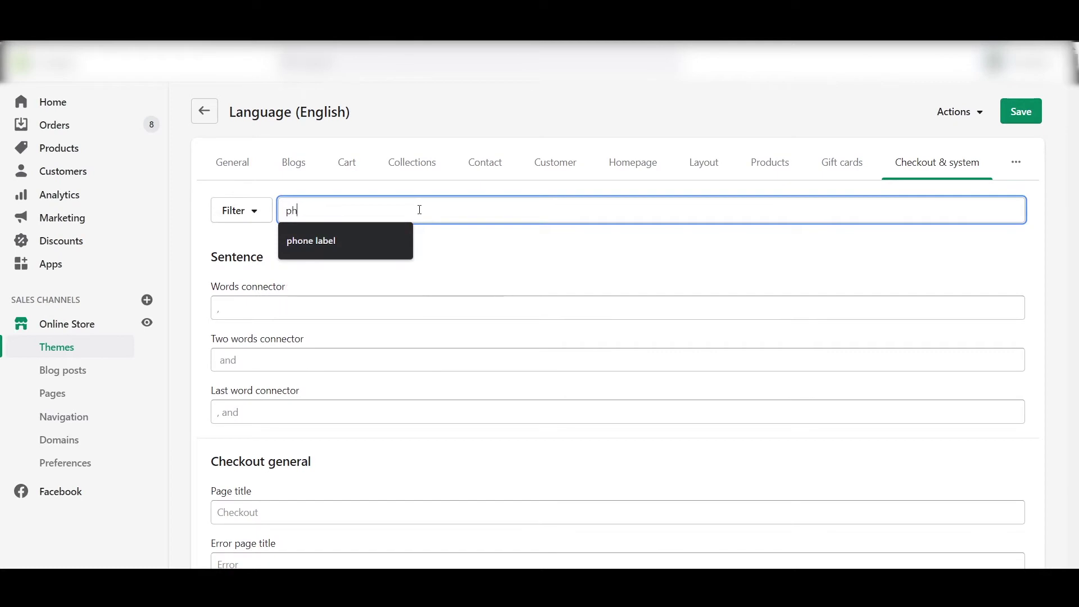
# Step: Find the 'phone label' translations and check the Phone label and Optional phone label texts
pyautogui.click(338, 240)
pyautogui.scroll(-3, 326, 329)
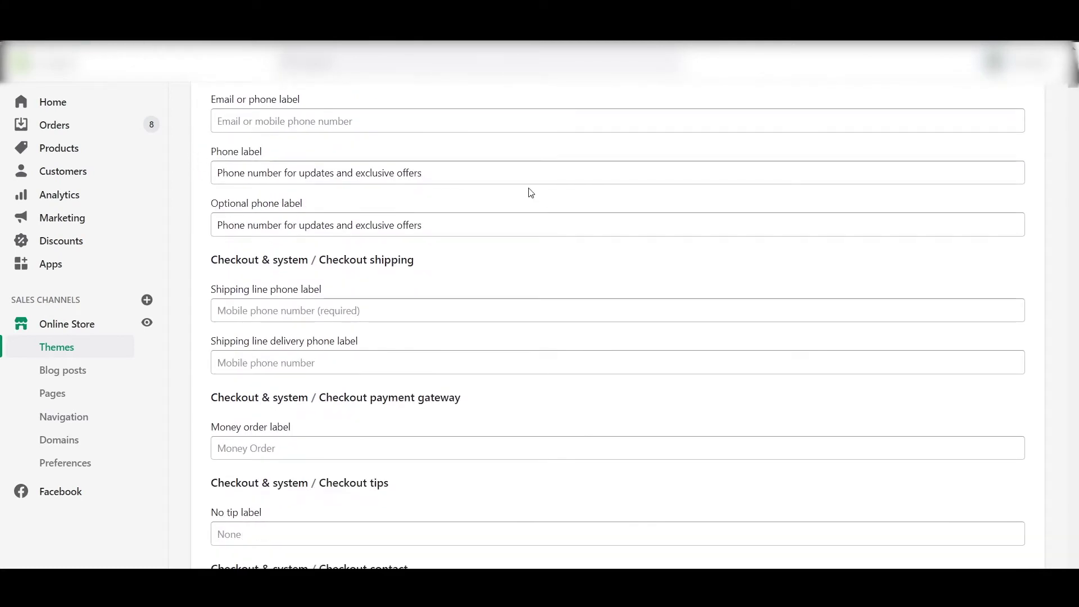
pyautogui.moveTo(438, 170); pyautogui.dragTo(180, 173)
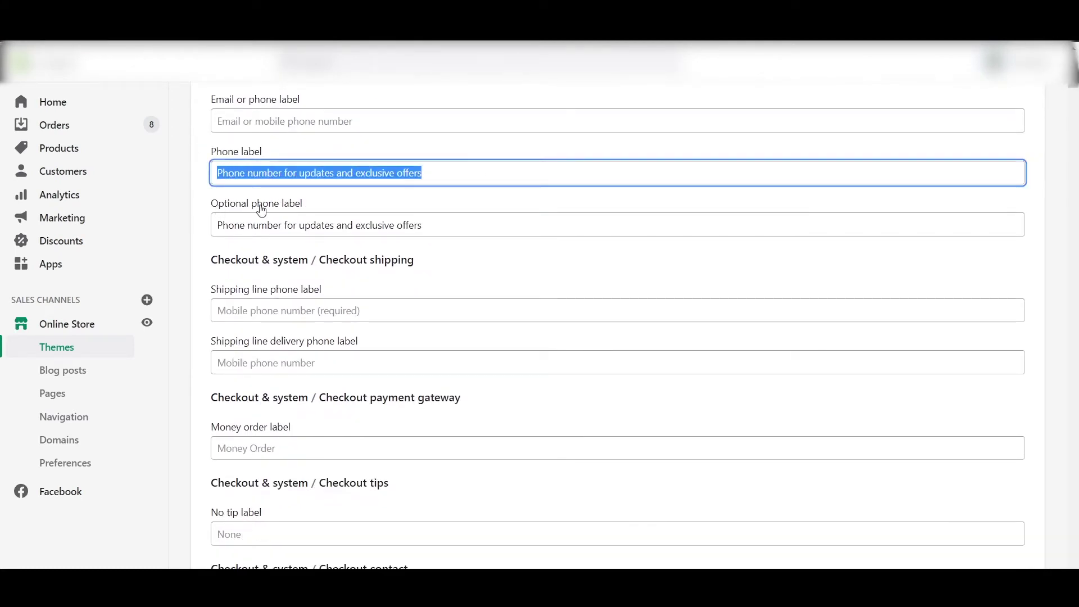
pyautogui.click(455, 225)
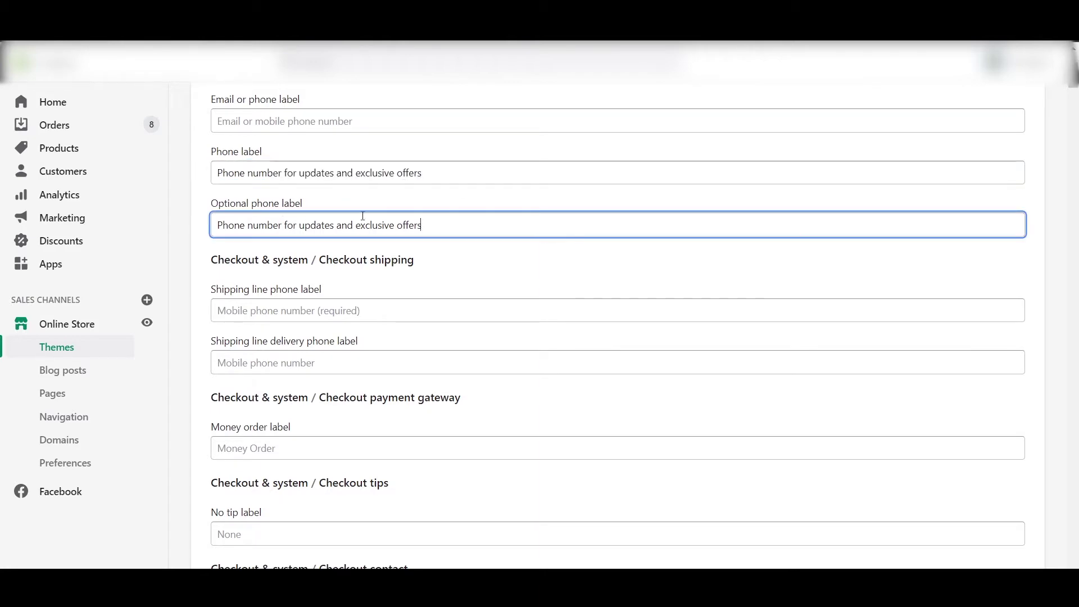
pyautogui.scroll(-15, 590, 332)
pyautogui.scroll(15, 585, 325)
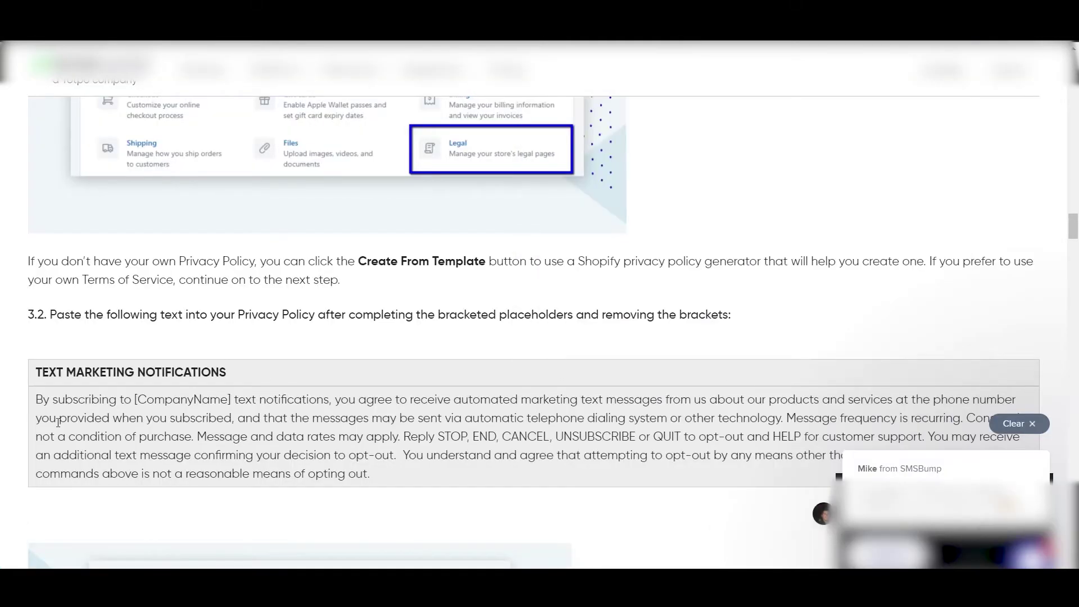
# Step: Select the guide's Text Marketing Notifications paragraph and its [CompanyName] placeholder
pyautogui.moveTo(37, 393); pyautogui.dragTo(463, 472)
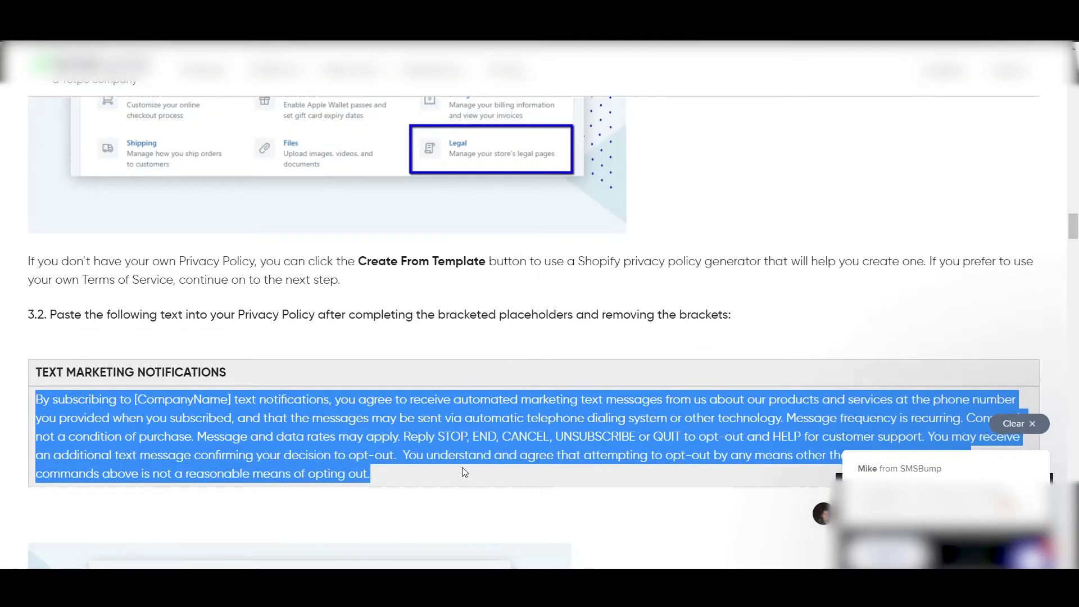
pyautogui.click(455, 490)
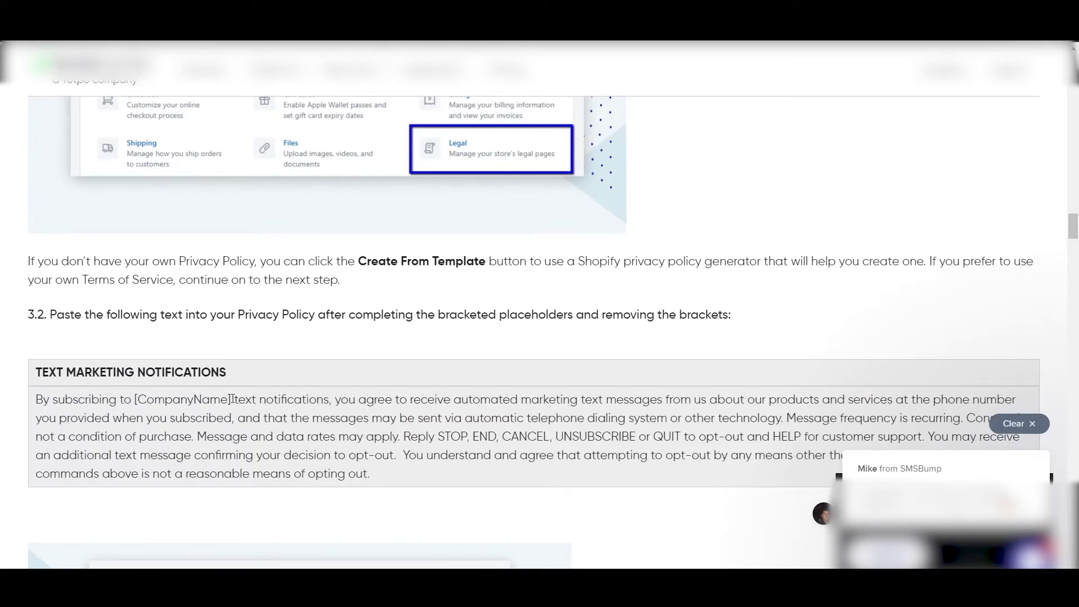
pyautogui.moveTo(232, 399); pyautogui.dragTo(136, 404)
pyautogui.click(286, 430)
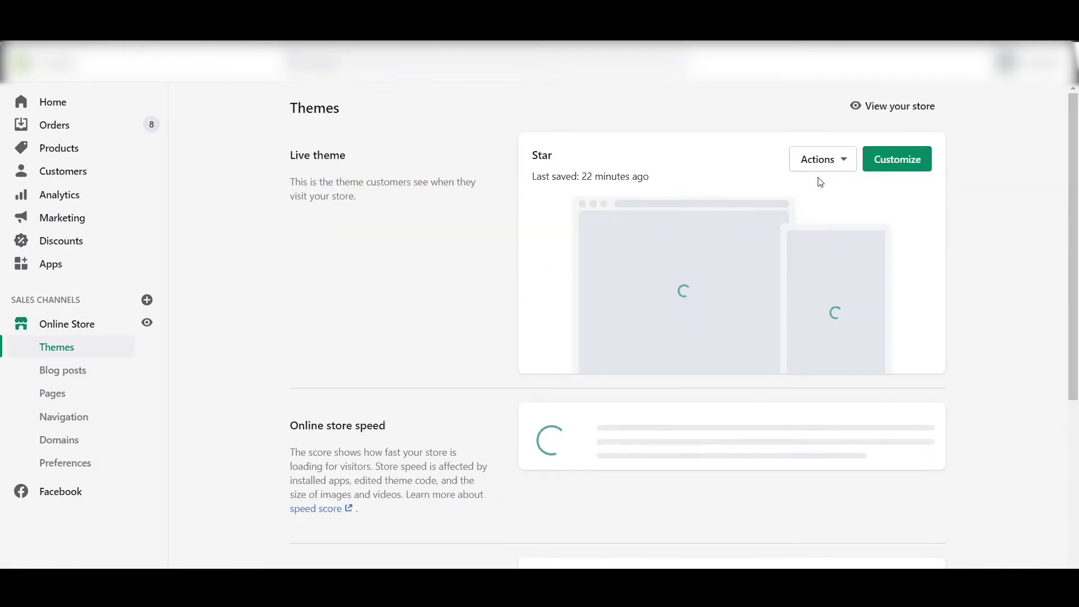
# Step: Edit the Star theme's languages, search 'checkout shop policies', and start editing the Privacy policy field
pyautogui.click(833, 156)
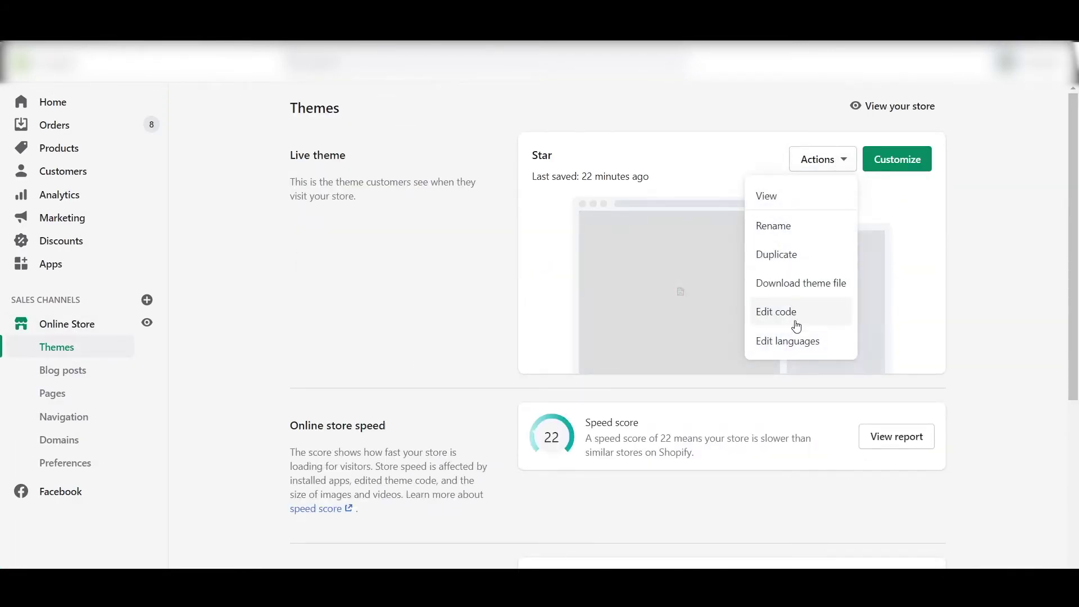
pyautogui.click(788, 351)
pyautogui.click(349, 211)
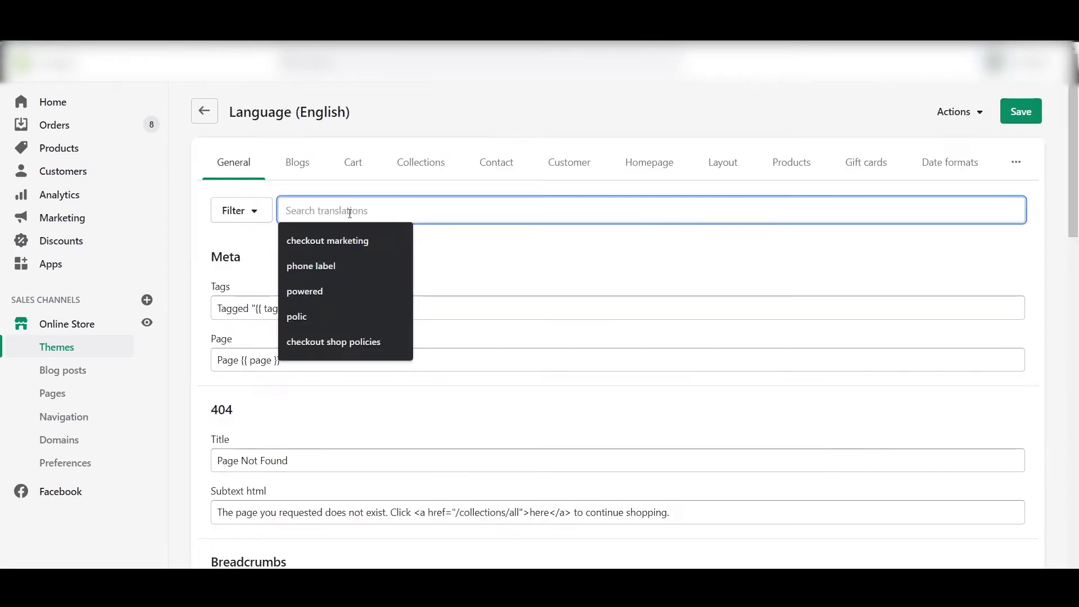
pyautogui.click(354, 345)
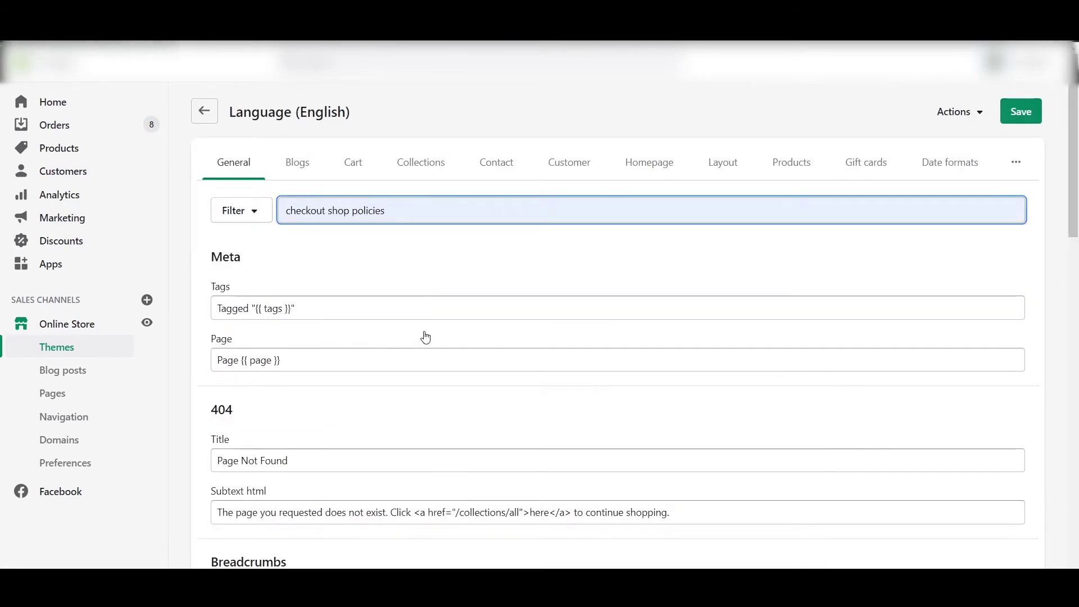
pyautogui.scroll(-5, 302, 319)
pyautogui.click(618, 275)
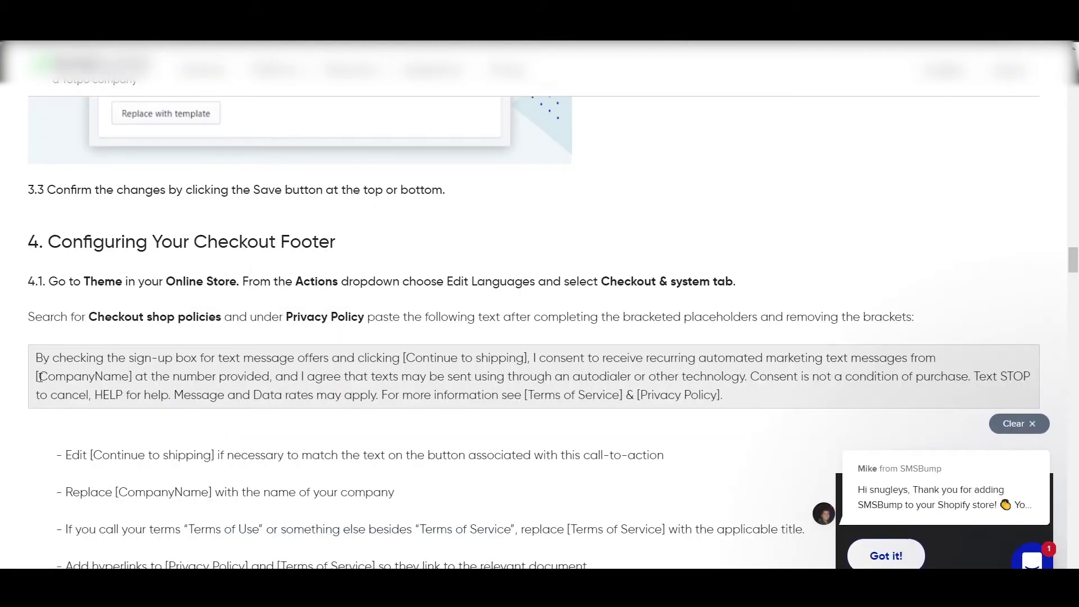
pyautogui.moveTo(40, 377); pyautogui.dragTo(130, 382)
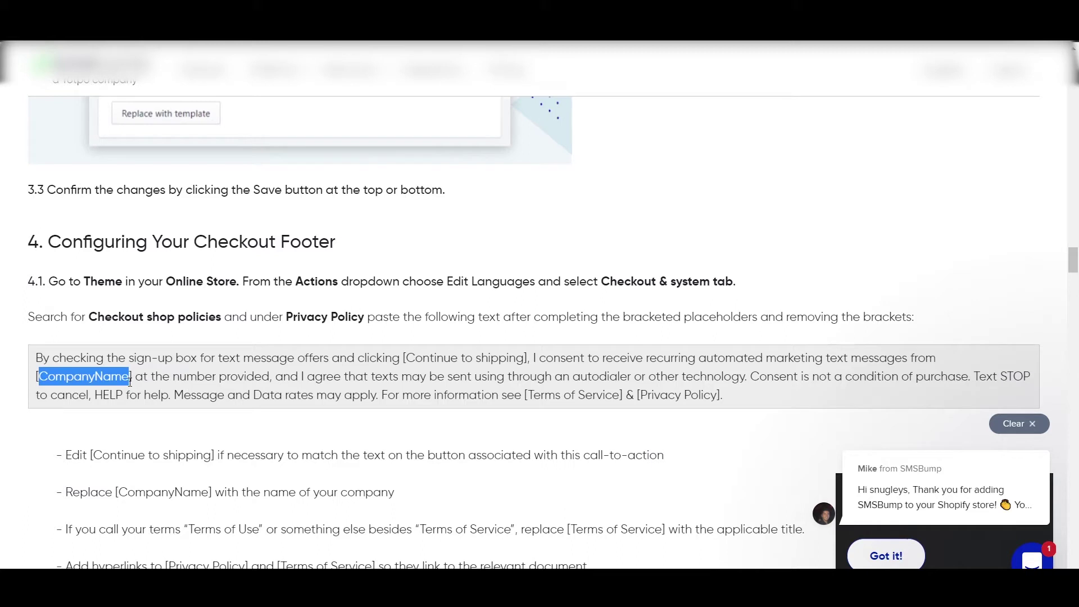
pyautogui.click(130, 382)
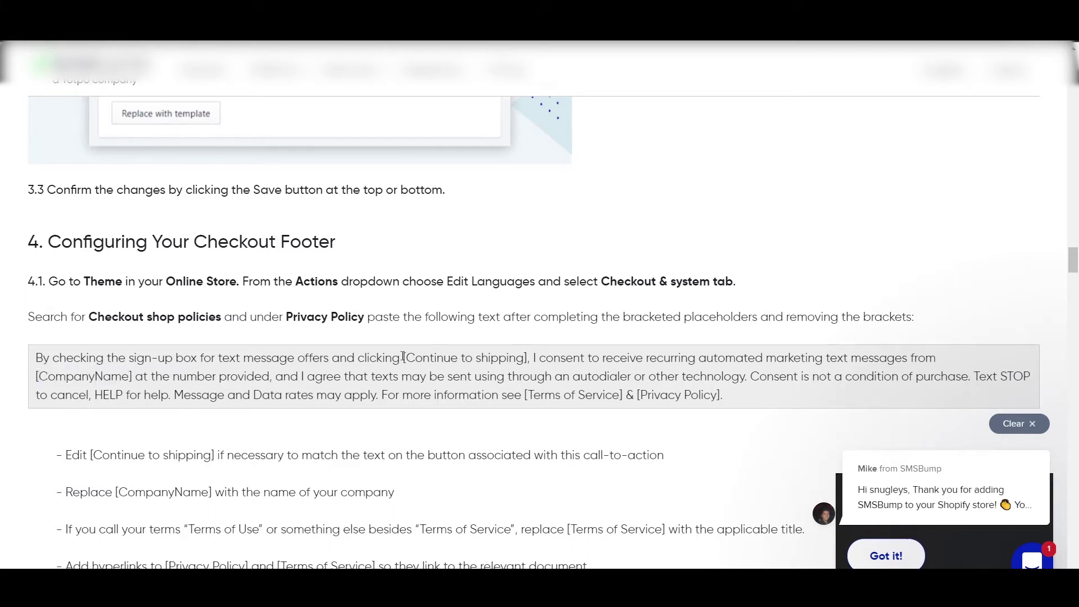
pyautogui.moveTo(403, 357); pyautogui.dragTo(527, 360)
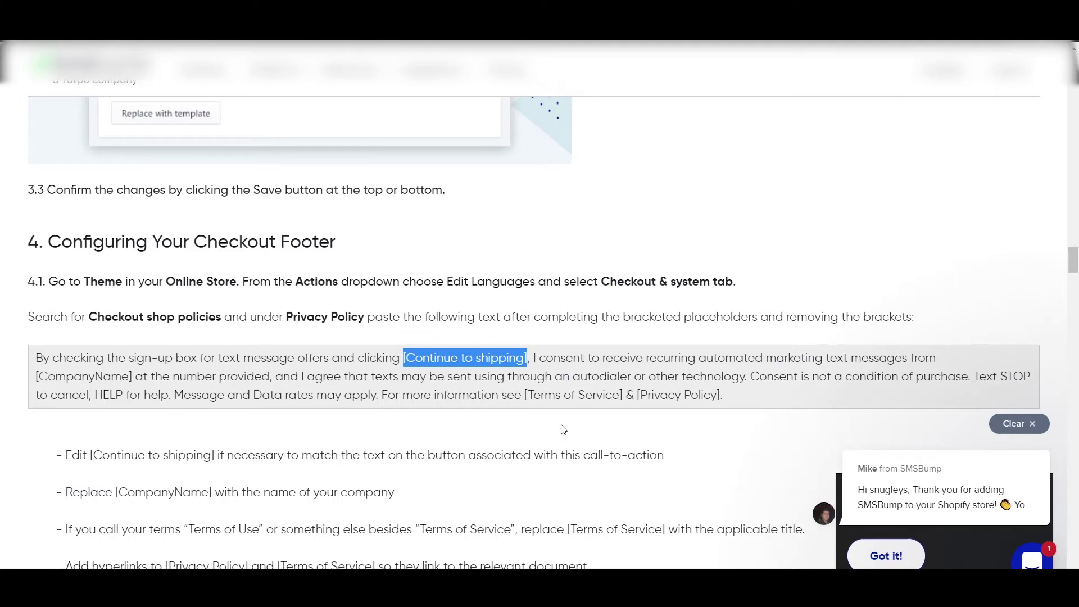
pyautogui.click(603, 397)
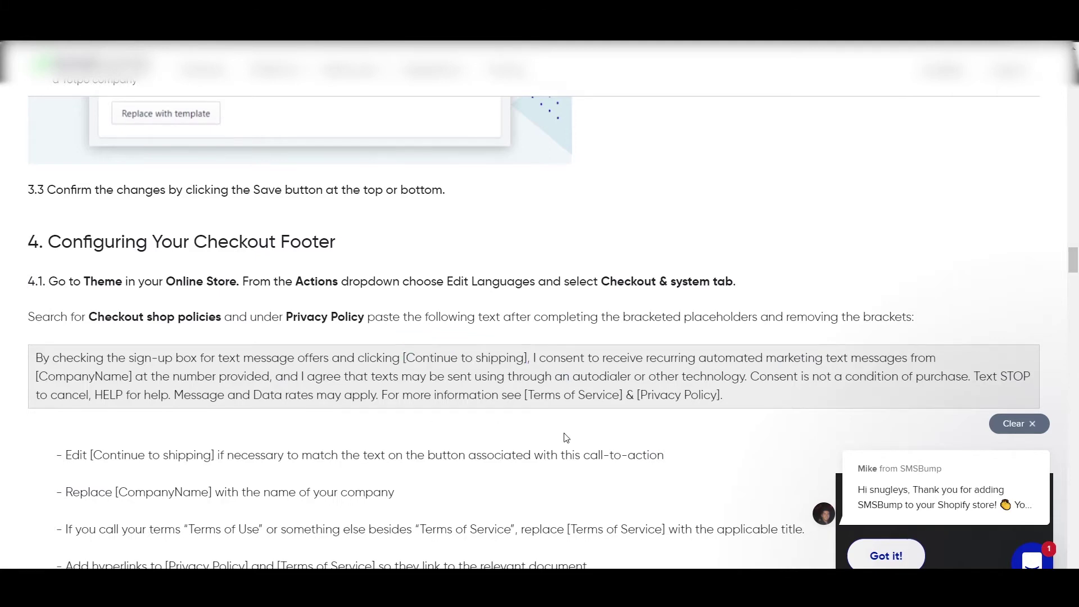
pyautogui.scroll(-9, 566, 439)
pyautogui.moveTo(275, 70)
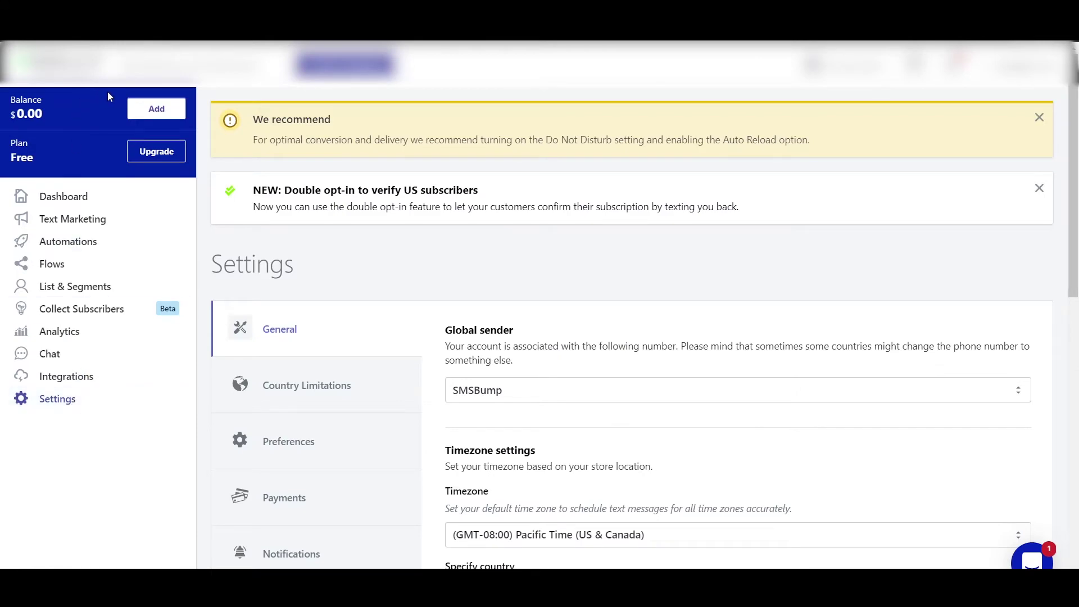
pyautogui.scroll(-6, 337, 236)
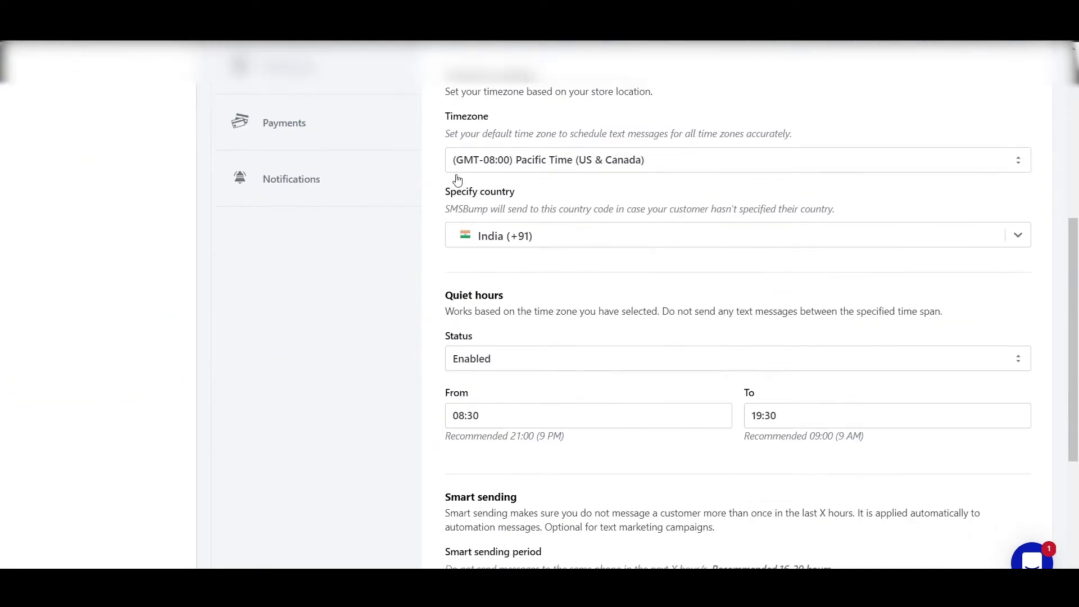
pyautogui.scroll(-3, 618, 236)
pyautogui.scroll(-3, 546, 273)
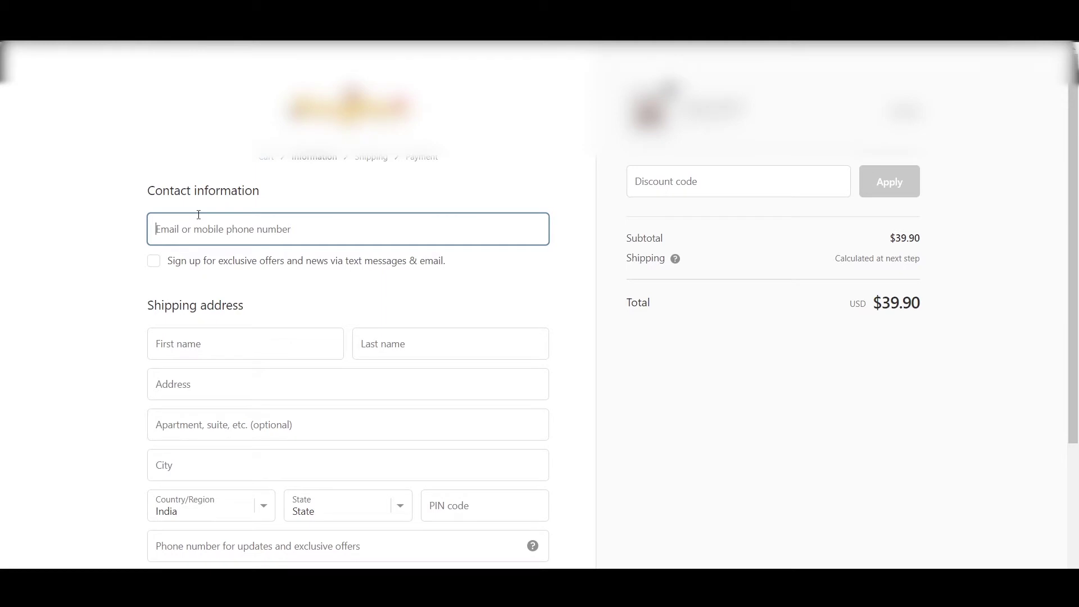
# Step: Scroll the checkout page to its footer to see the consent text below the policy links
pyautogui.scroll(-3, 125, 313)
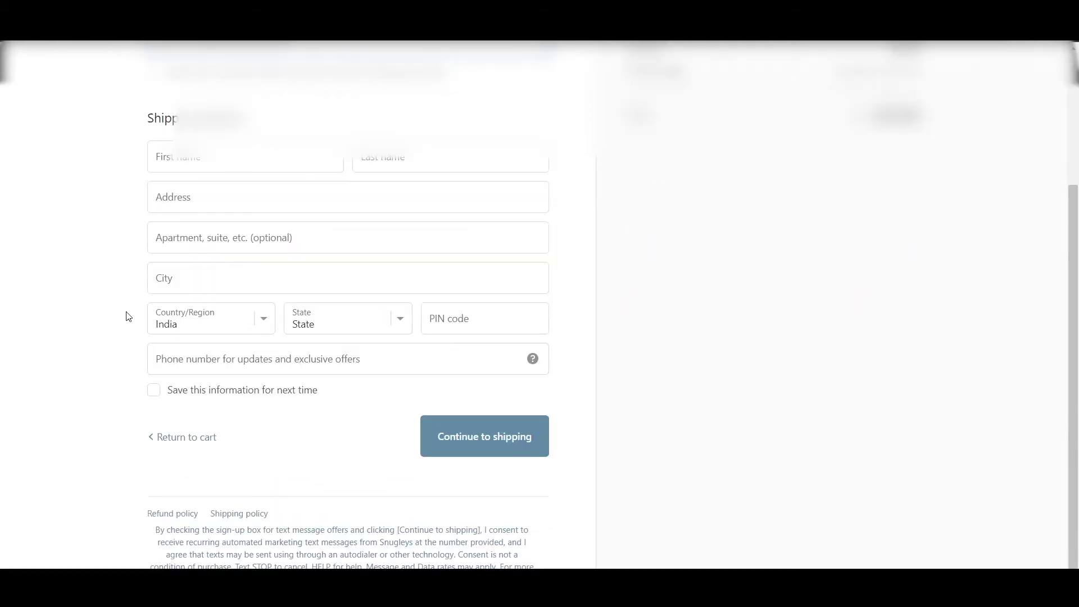
pyautogui.scroll(3, 125, 313)
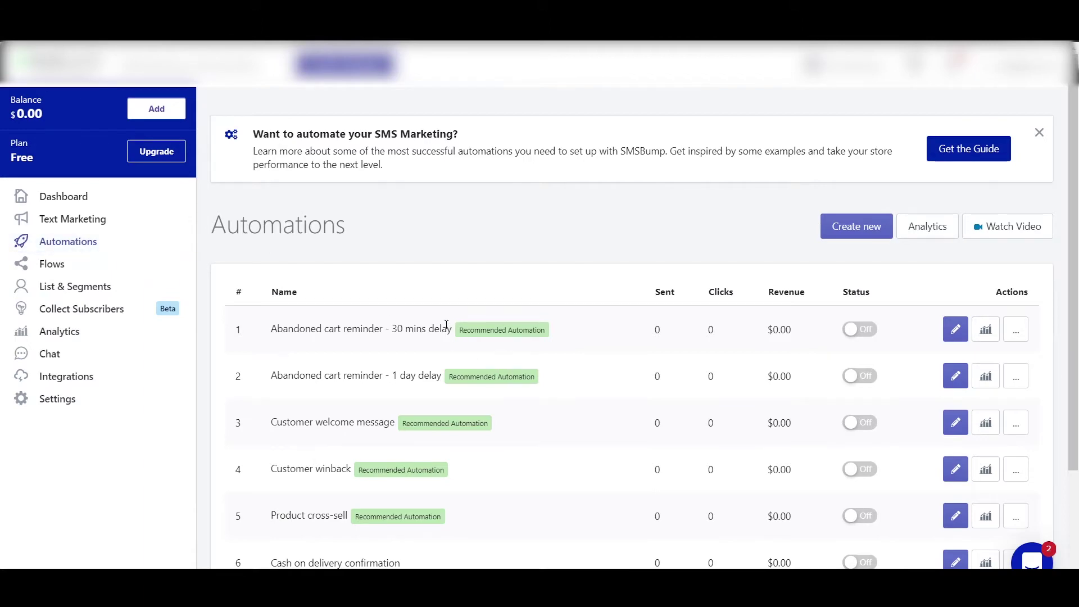
# Step: Edit the 30-minute abandoned cart reminder, adjusting its name and setting message timing to 1 hour
pyautogui.scroll(-3, 446, 326)
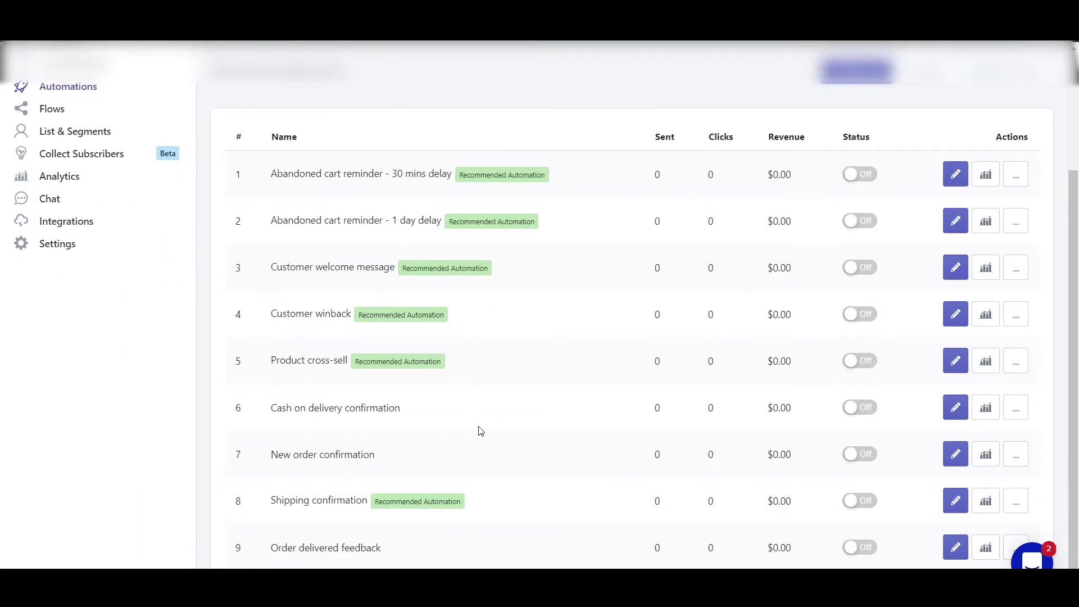
pyautogui.scroll(3, 481, 431)
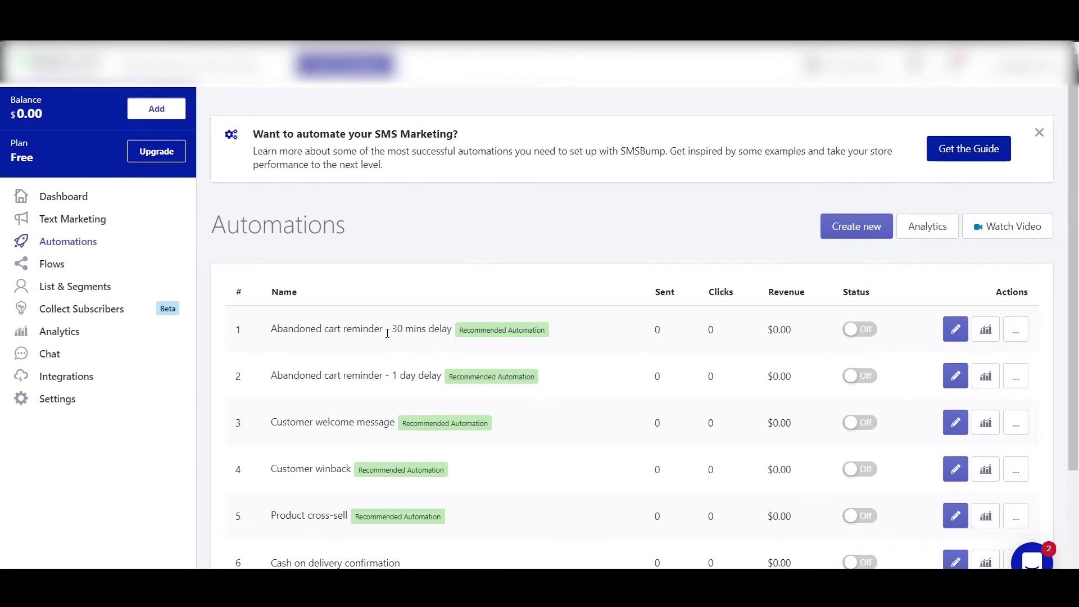
pyautogui.click(956, 330)
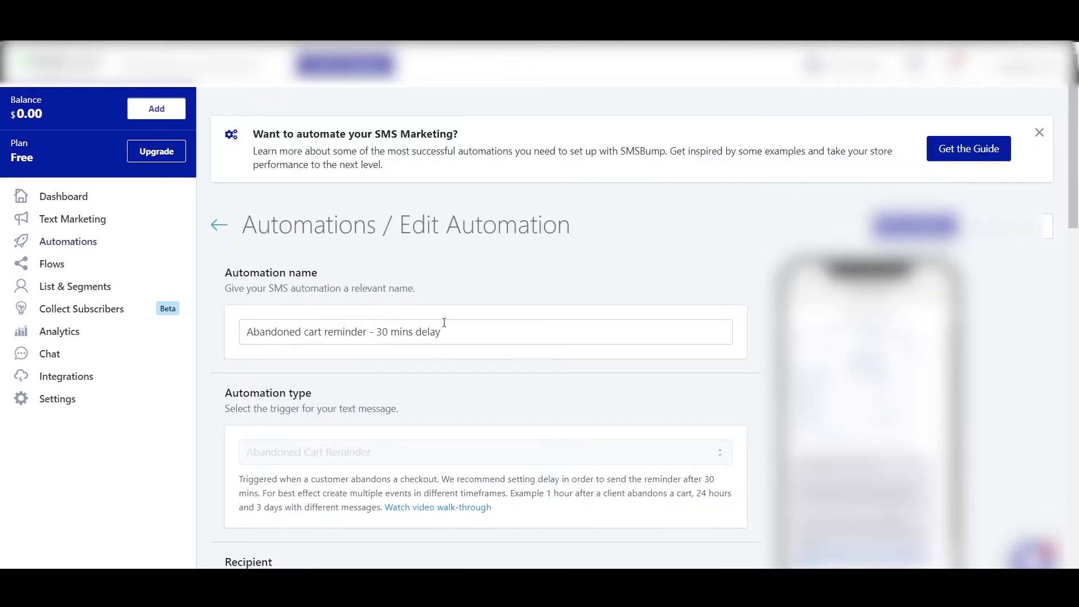
pyautogui.click(415, 336)
pyautogui.hotkey('shift', 'Left')
pyautogui.hotkey('shift', 'Left')
pyautogui.hotkey('shift', 'Left')
pyautogui.hotkey('shift', 'Left')
pyautogui.hotkey('shift', 'Left')
pyautogui.hotkey('shift', 'Left')
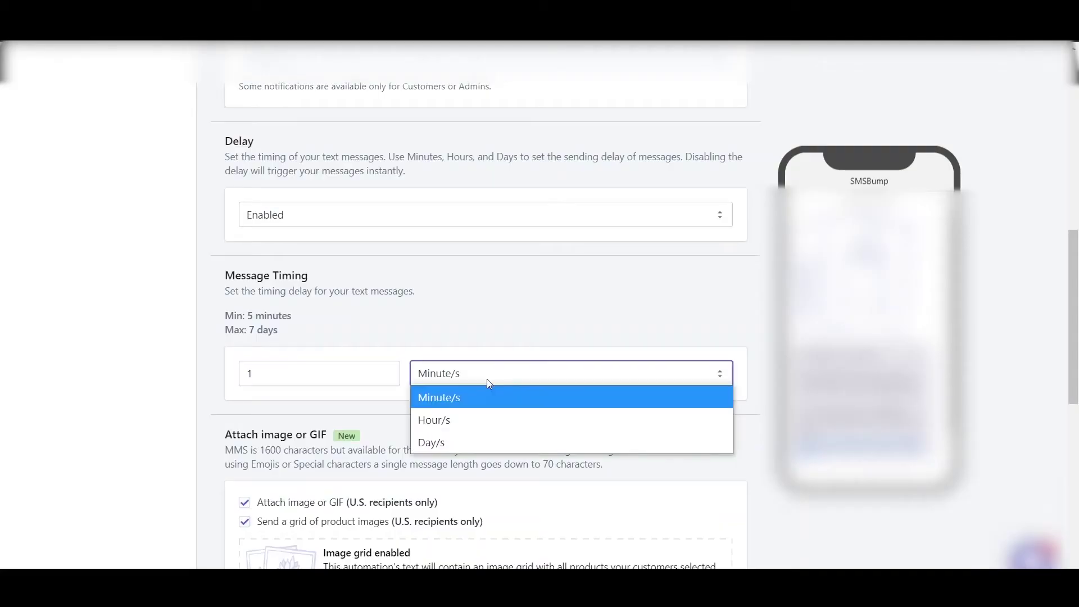
pyautogui.click(470, 423)
# Step: Save the 1-hour reminder, switch it on, and select the SMS Text 2 message copy
pyautogui.scroll(-8, 543, 360)
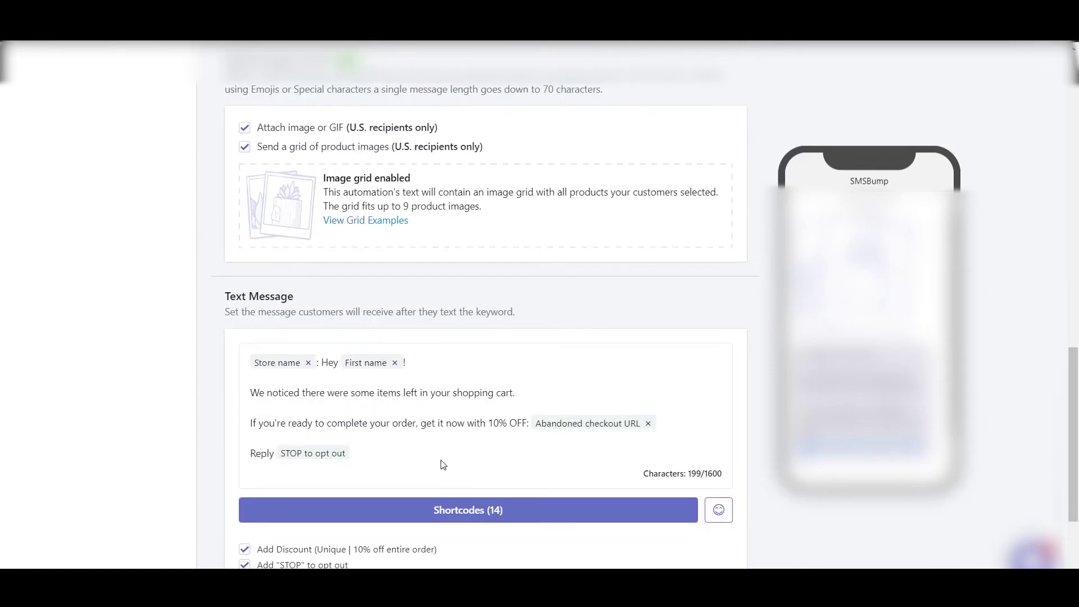
pyautogui.scroll(-3, 573, 435)
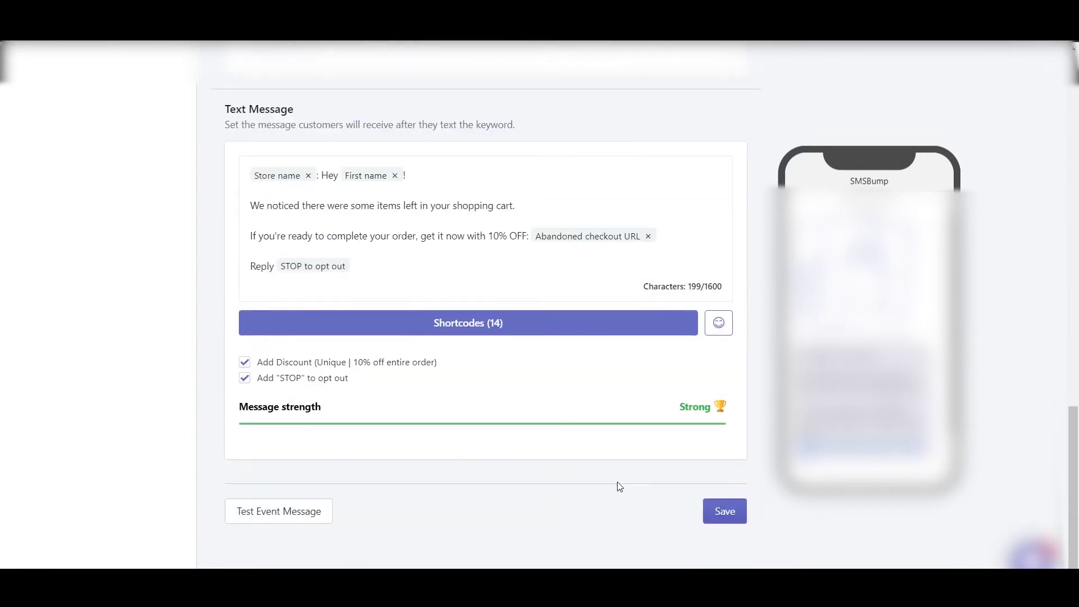
pyautogui.click(724, 510)
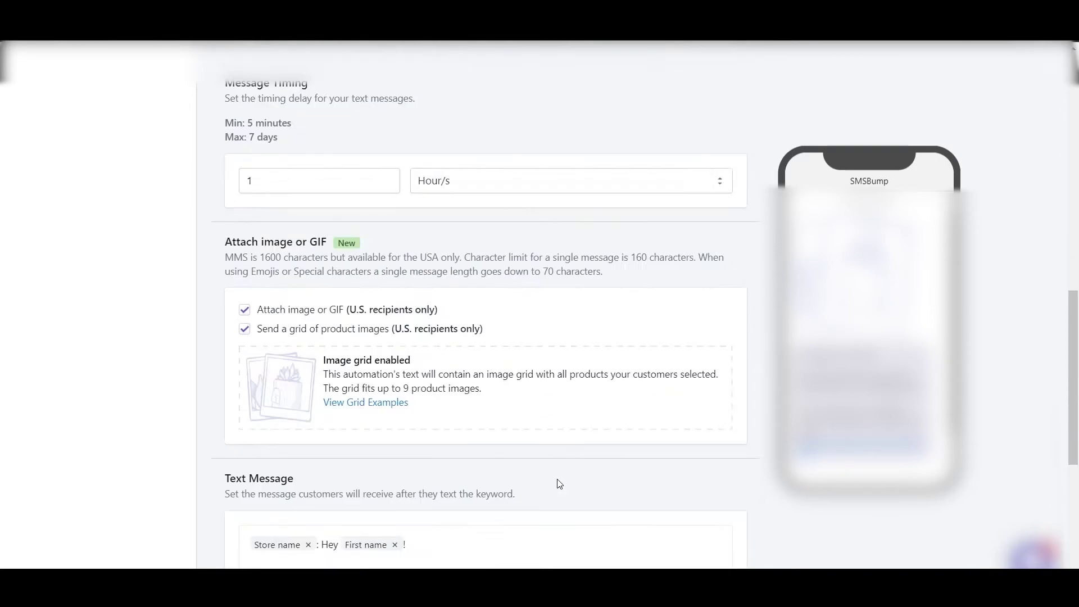
pyautogui.click(850, 329)
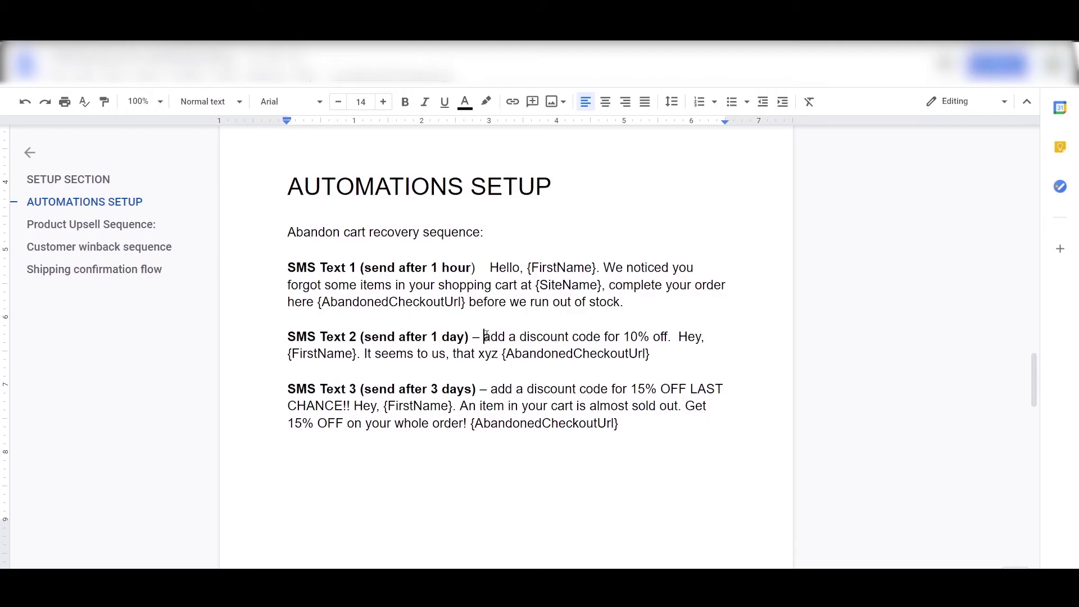
pyautogui.moveTo(485, 336); pyautogui.dragTo(662, 358)
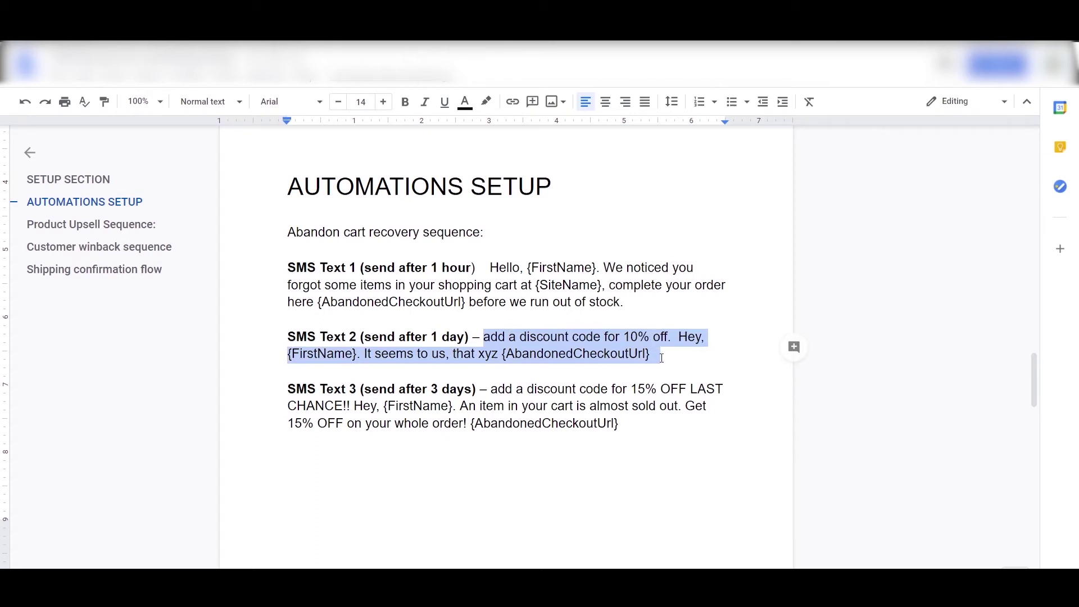
pyautogui.click(661, 358)
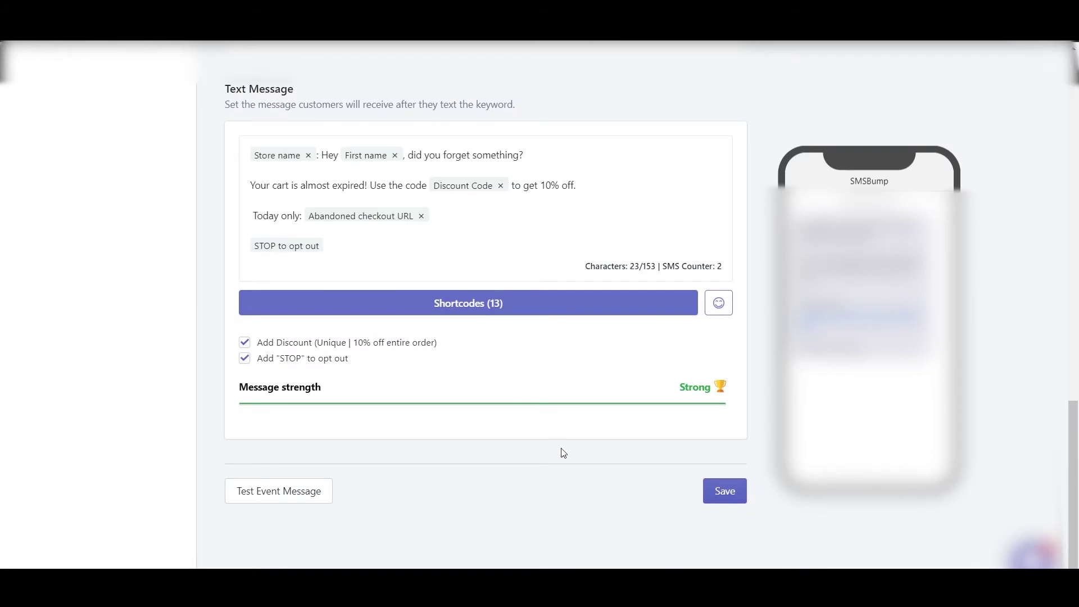
# Step: Save the 1-day abandoned cart reminder and switch it on
pyautogui.scroll(10, 562, 447)
pyautogui.scroll(-5, 566, 440)
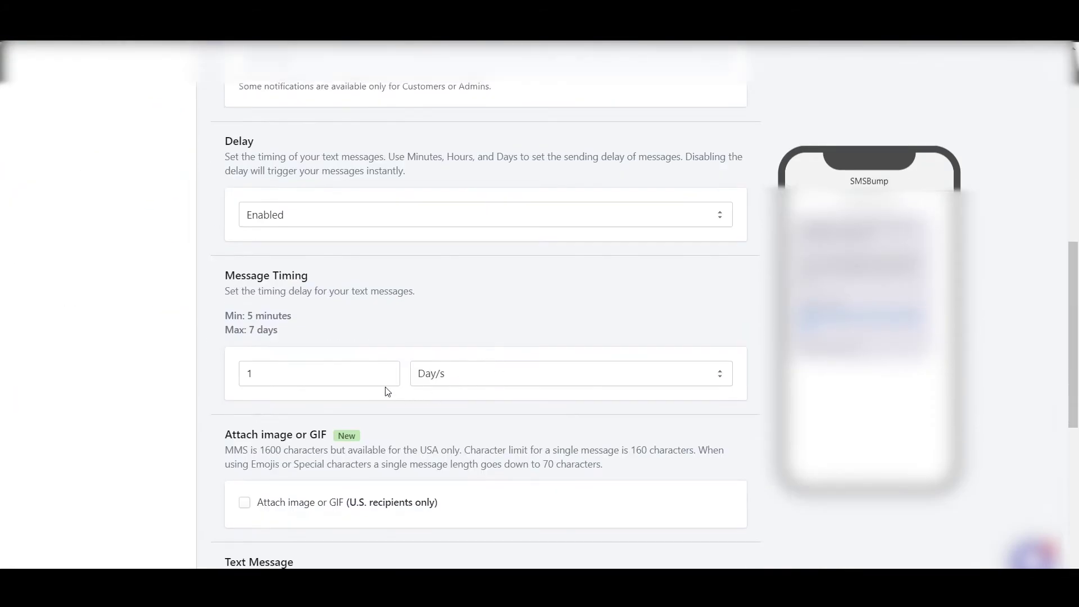
pyautogui.scroll(-8, 483, 405)
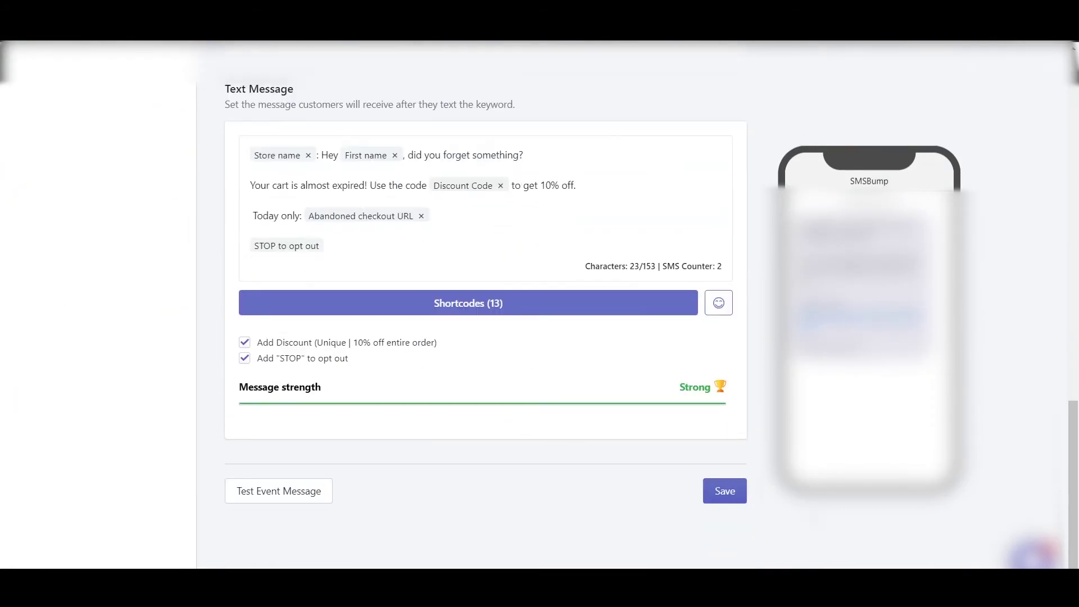
pyautogui.click(736, 500)
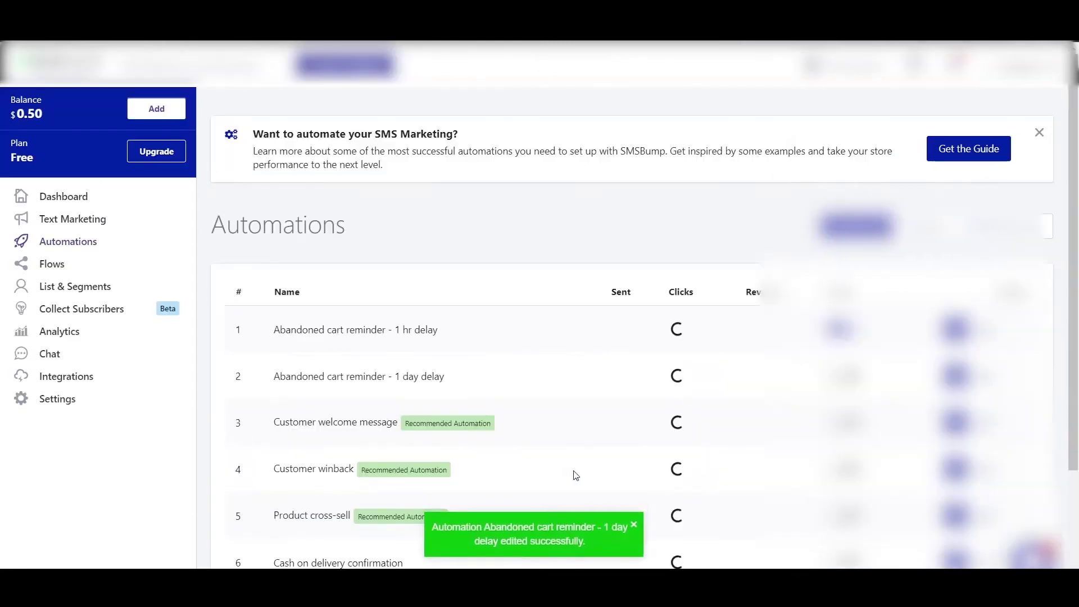
pyautogui.scroll(-3, 969, 254)
pyautogui.click(843, 225)
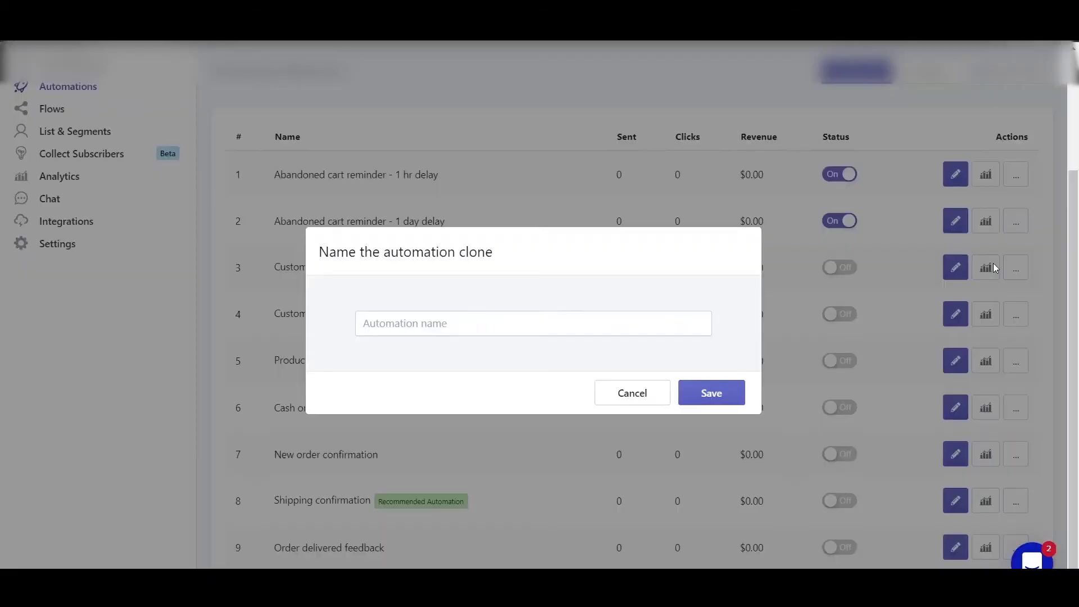
# Step: Name the clone 'Abandoned Cart After 3 days' and save it
pyautogui.click(468, 328)
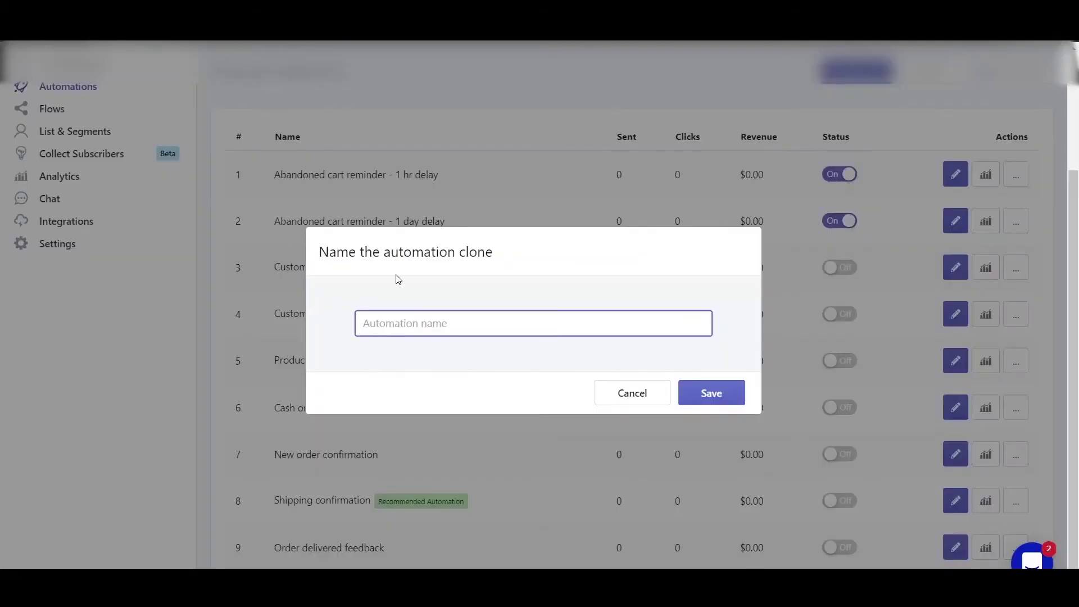
pyautogui.write('Abandoned Cart After 3 days')
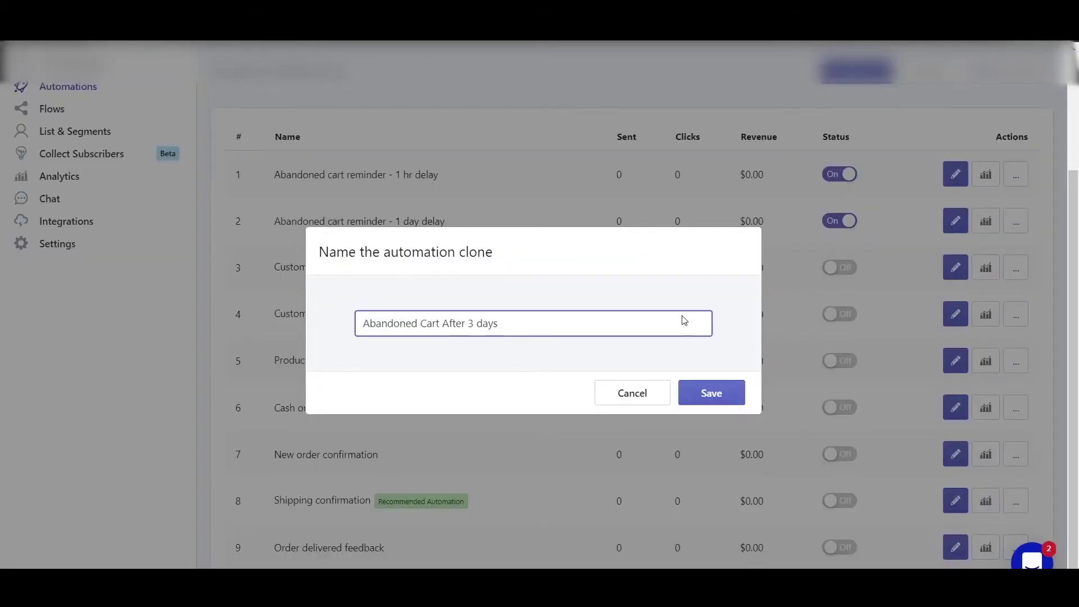
pyautogui.click(736, 404)
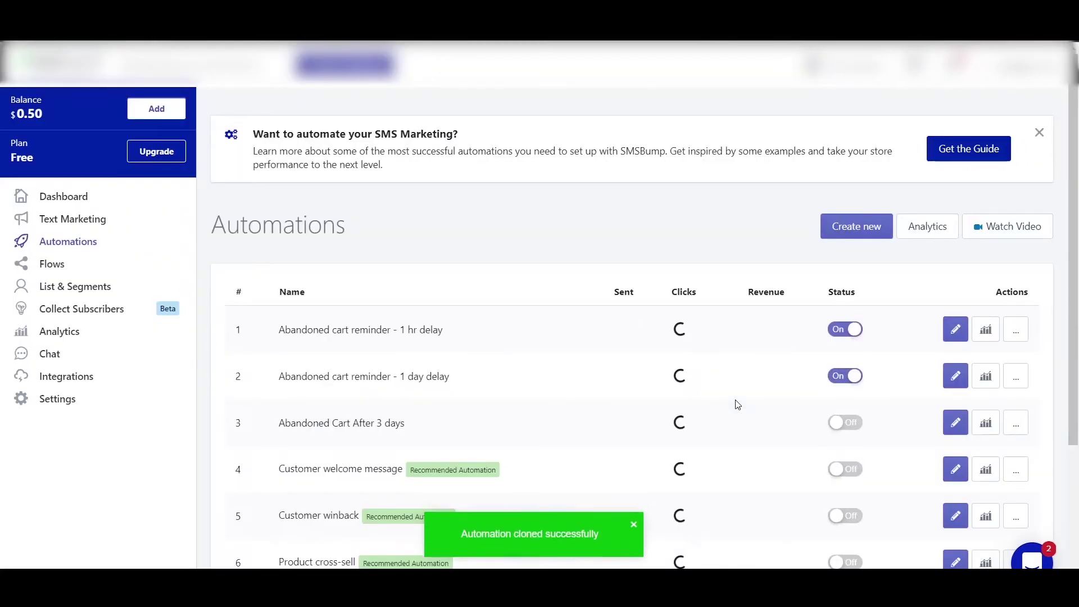
# Step: Open the row 3 automation and set its Message Timing to 3 Day/s
pyautogui.click(956, 422)
pyautogui.scroll(-10, 521, 302)
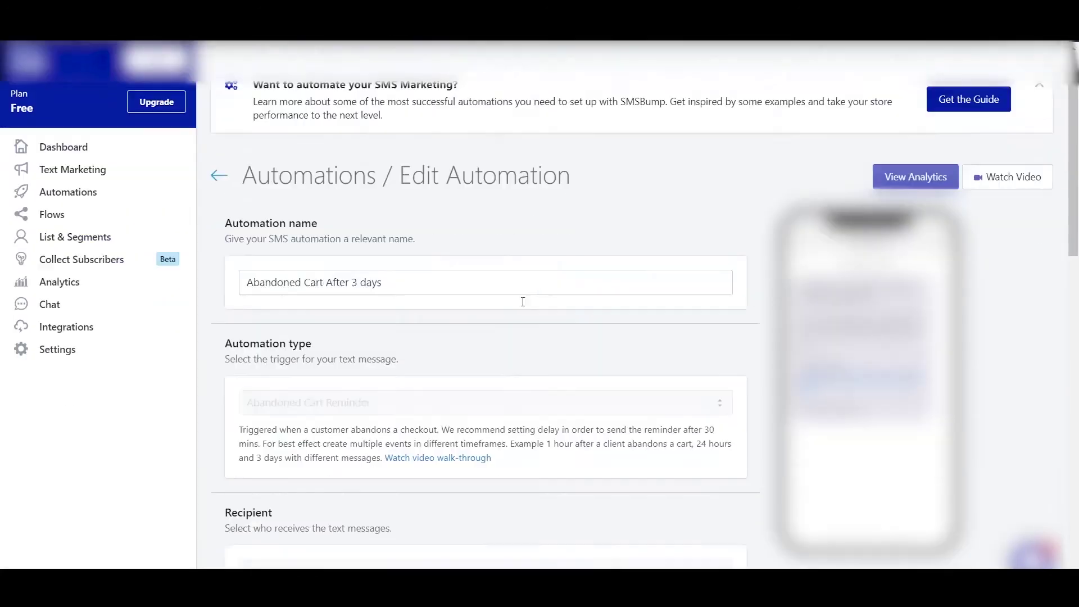
pyautogui.click(346, 383)
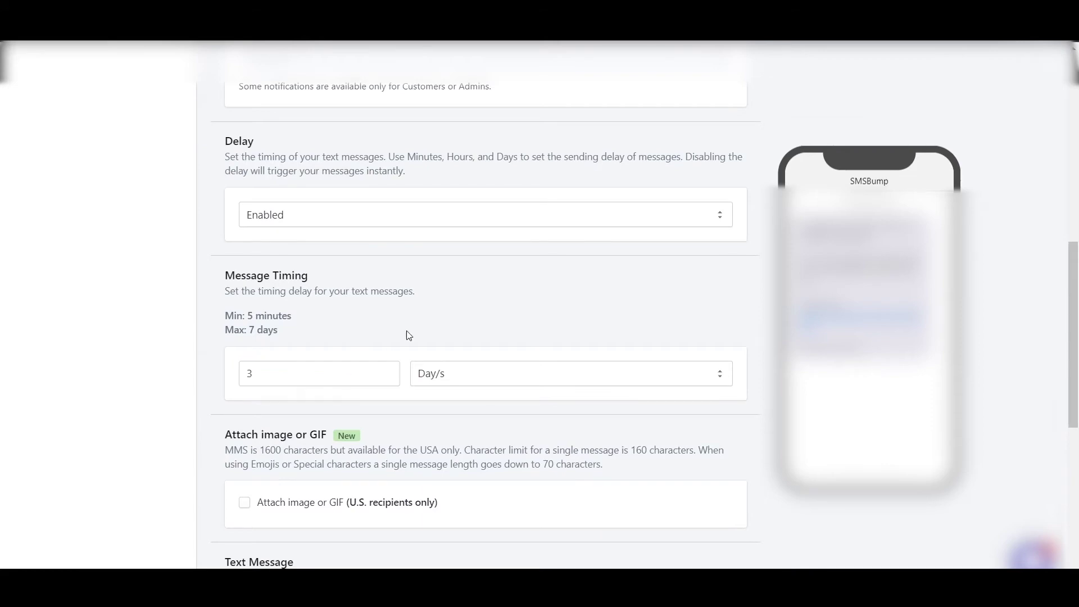
pyautogui.scroll(-4, 405, 338)
# Step: Replace the message with the LAST CHANCE 15% OFF text, using a First name shortcode after 'Hey,'
pyautogui.click(406, 449)
pyautogui.hotkey('ctrl', 'a')
pyautogui.hotkey('ctrl', 'v')
pyautogui.doubleClick(441, 444)
pyautogui.press('BackSpace')
pyautogui.scroll(-2, 441, 444)
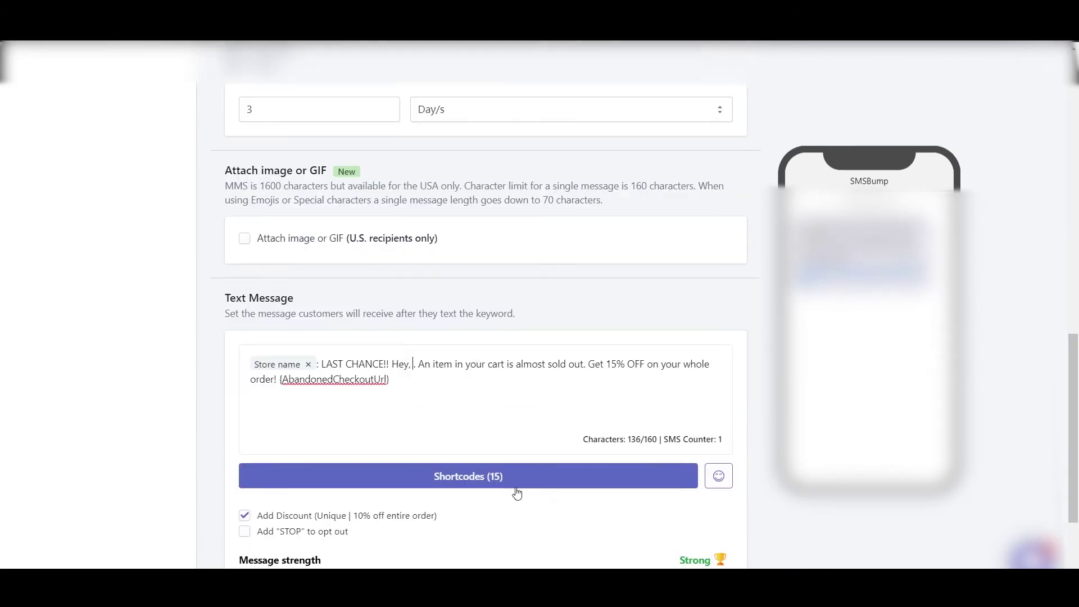
pyautogui.click(664, 476)
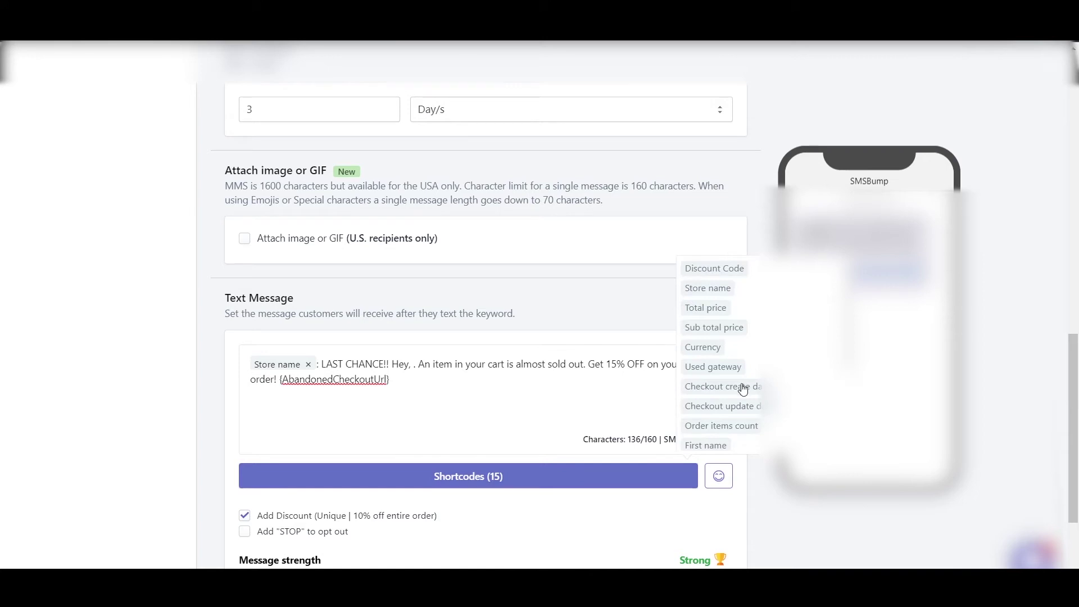
pyautogui.click(703, 447)
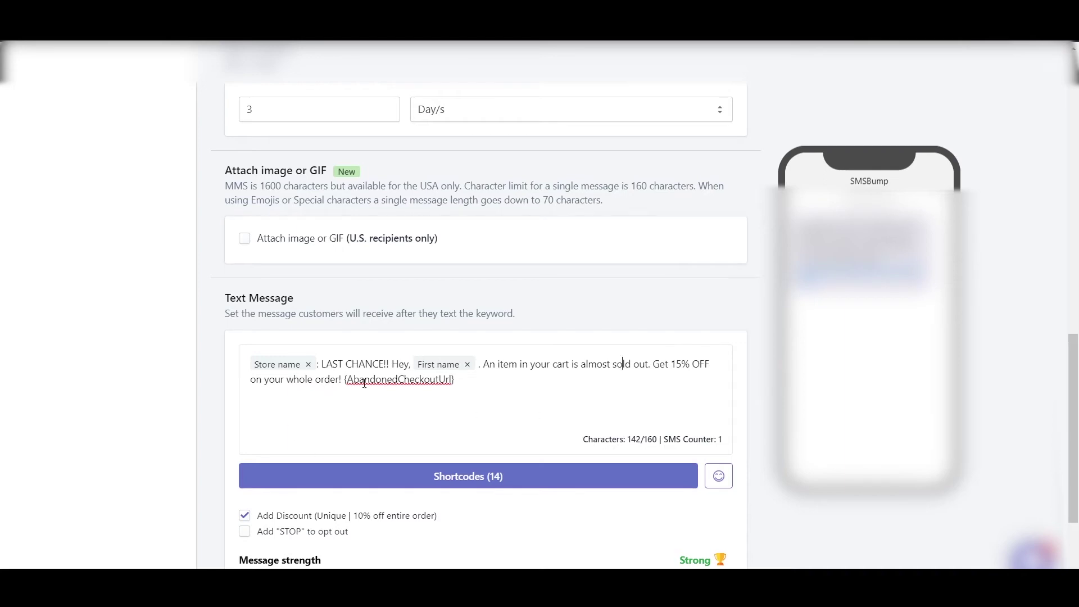
# Step: Delete the checkout URL placeholder from the message and tick Add Discount
pyautogui.moveTo(456, 380); pyautogui.dragTo(346, 386)
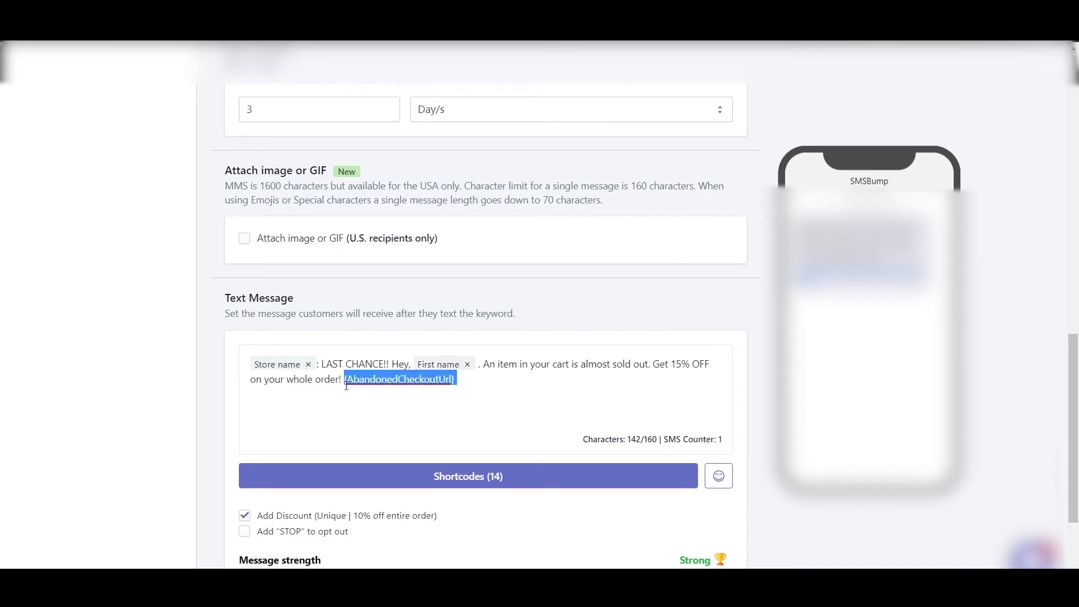
pyautogui.press('BackSpace')
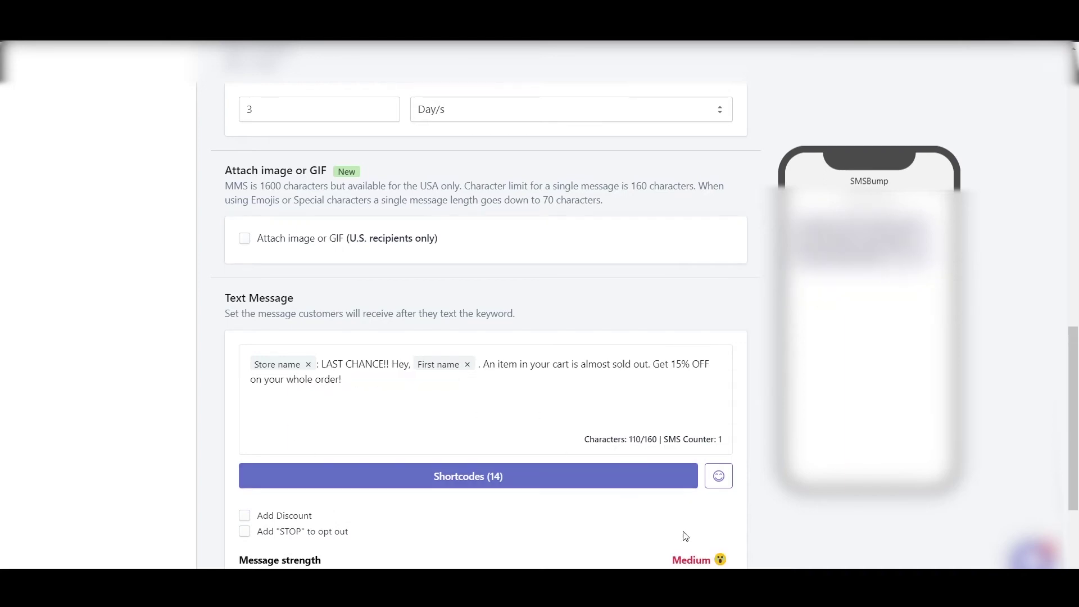
pyautogui.click(244, 516)
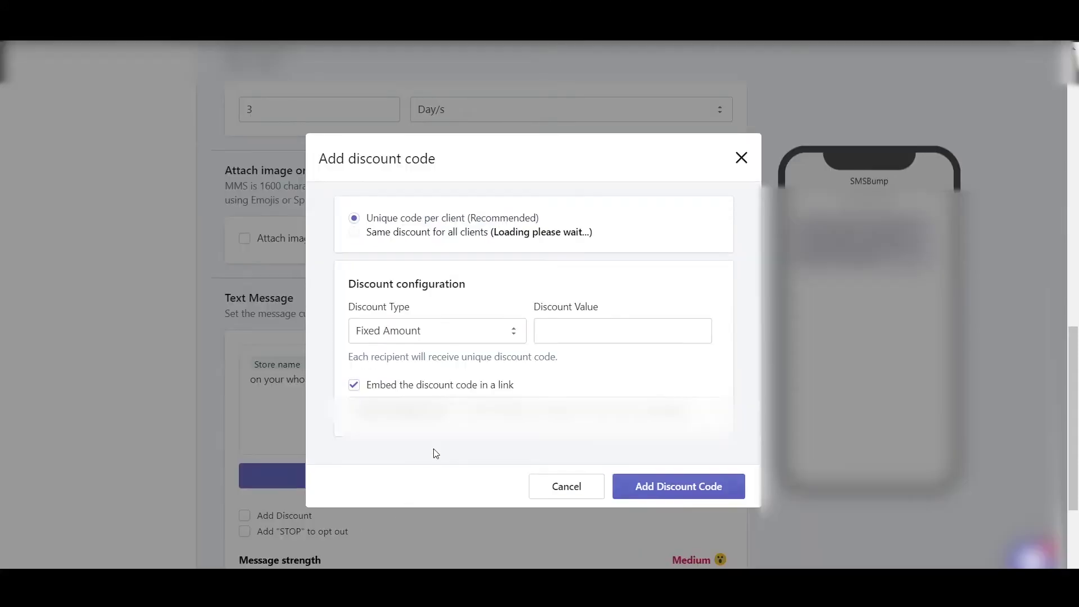
# Step: Add a unique Percentage discount code worth 15 to the message
pyautogui.click(511, 333)
pyautogui.click(410, 378)
pyautogui.click(541, 332)
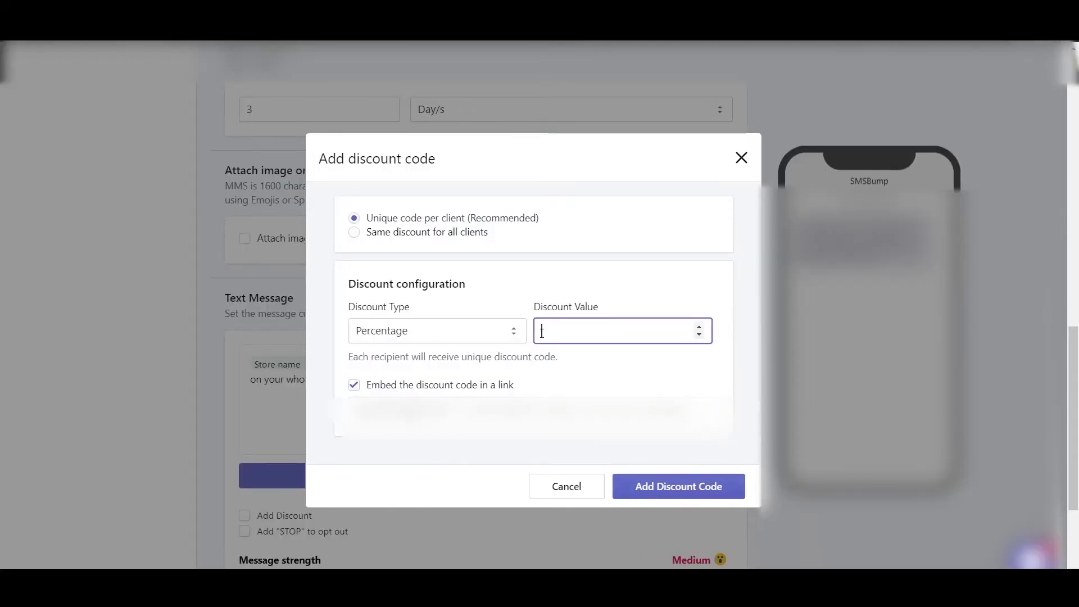
pyautogui.write('15')
pyautogui.click(587, 371)
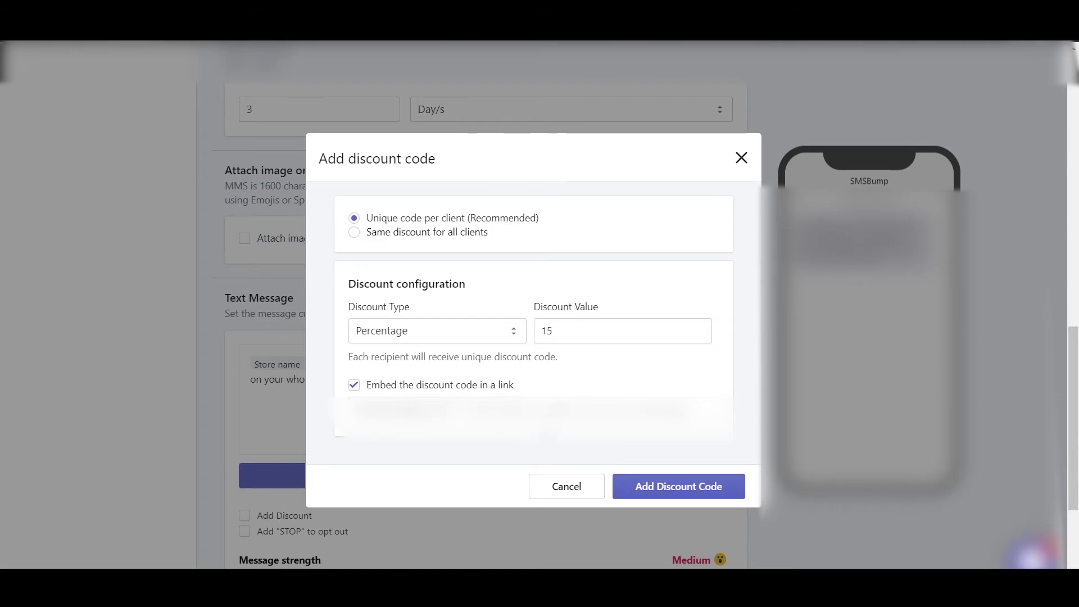
pyautogui.click(674, 487)
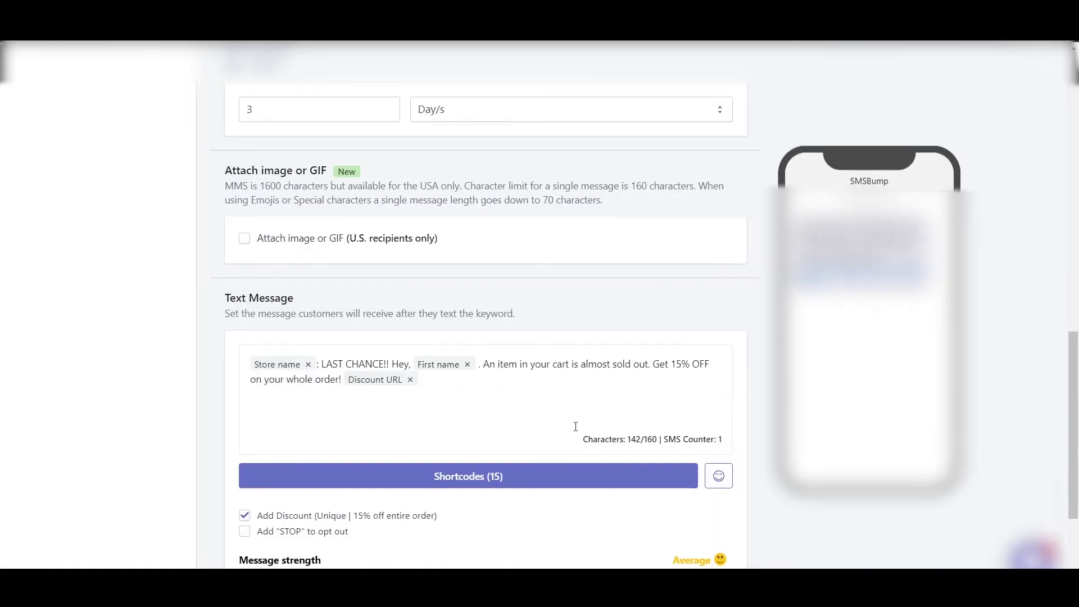
# Step: Insert the Abandoned checkout URL shortcode and add the STOP opt-out line
pyautogui.click(578, 478)
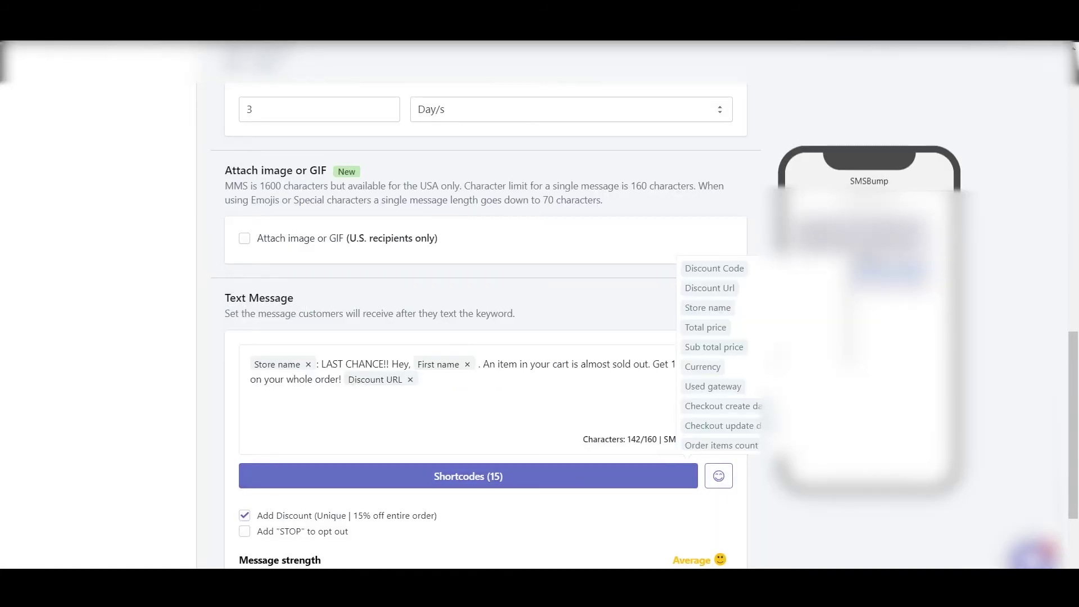
pyautogui.scroll(-3, 719, 354)
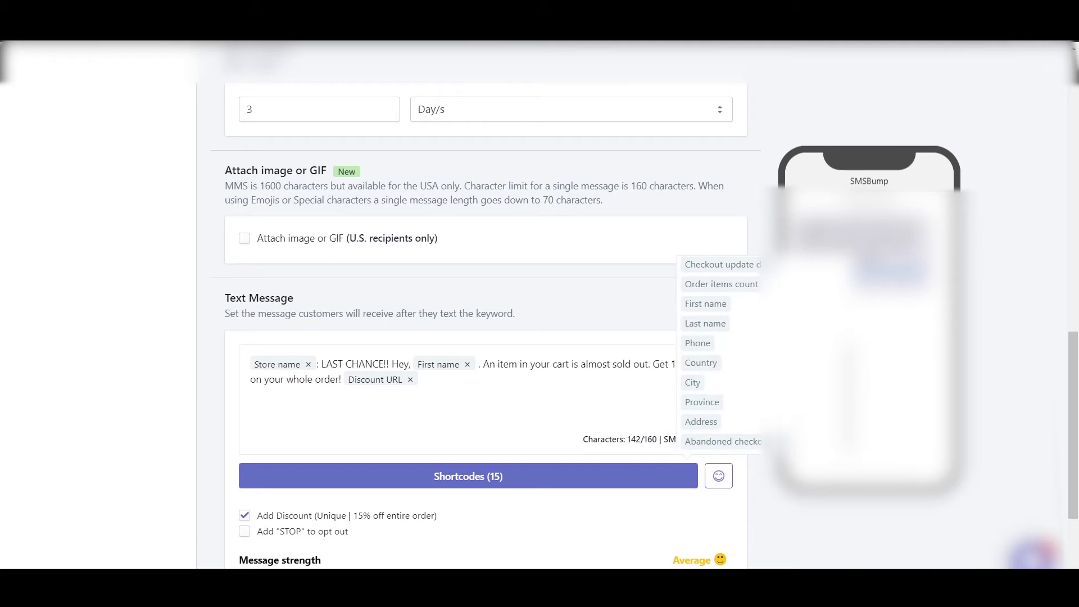
pyautogui.click(722, 442)
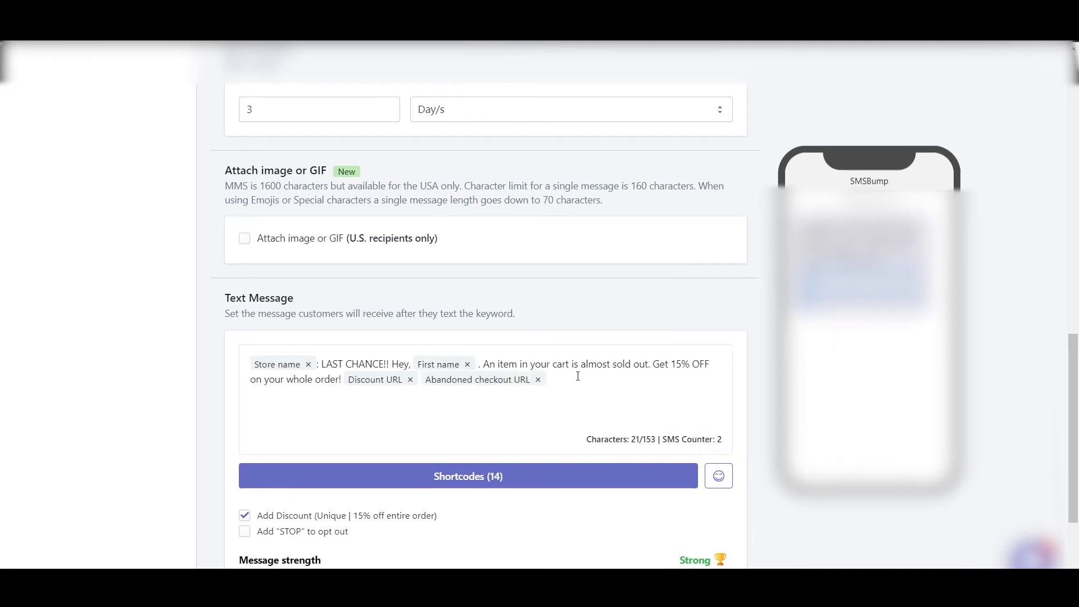
pyautogui.scroll(-3, 522, 429)
pyautogui.click(244, 344)
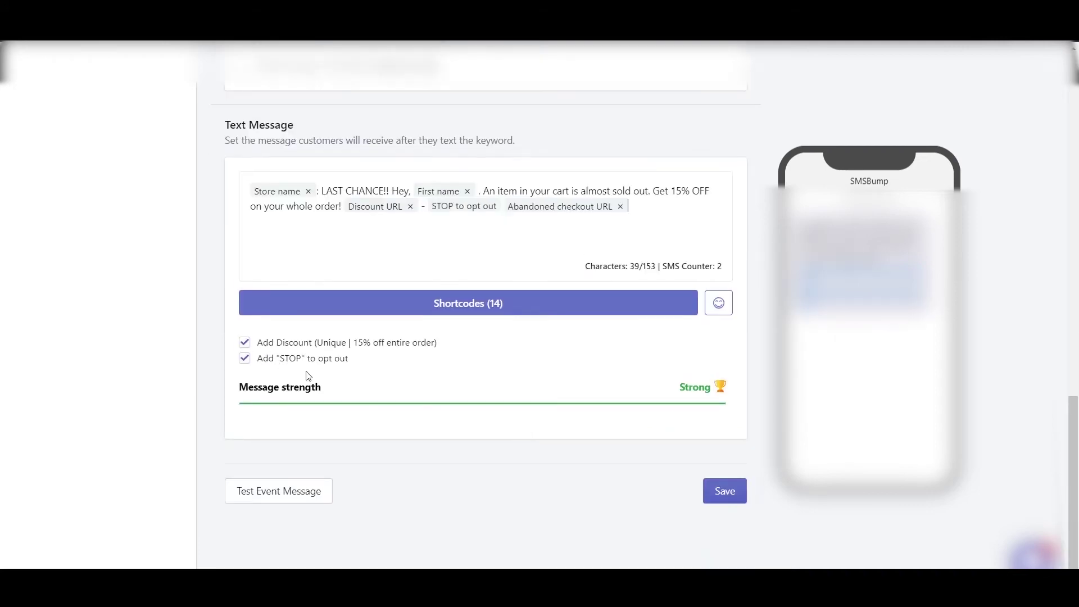
pyautogui.scroll(2, 607, 441)
pyautogui.scroll(-3, 612, 447)
# Step: Save Abandoned Cart After 3 days, turn its row 3 Status On, and open Product cross-sell
pyautogui.scroll(3, 614, 447)
pyautogui.scroll(-3, 612, 448)
pyautogui.press('BackSpace')
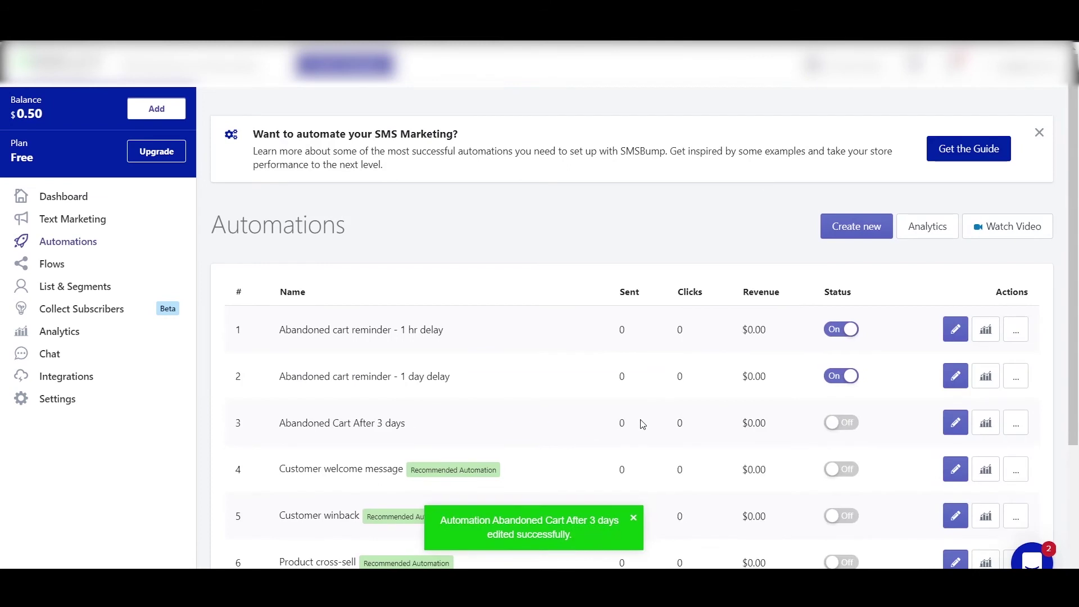
pyautogui.scroll(-3, 638, 421)
pyautogui.click(840, 241)
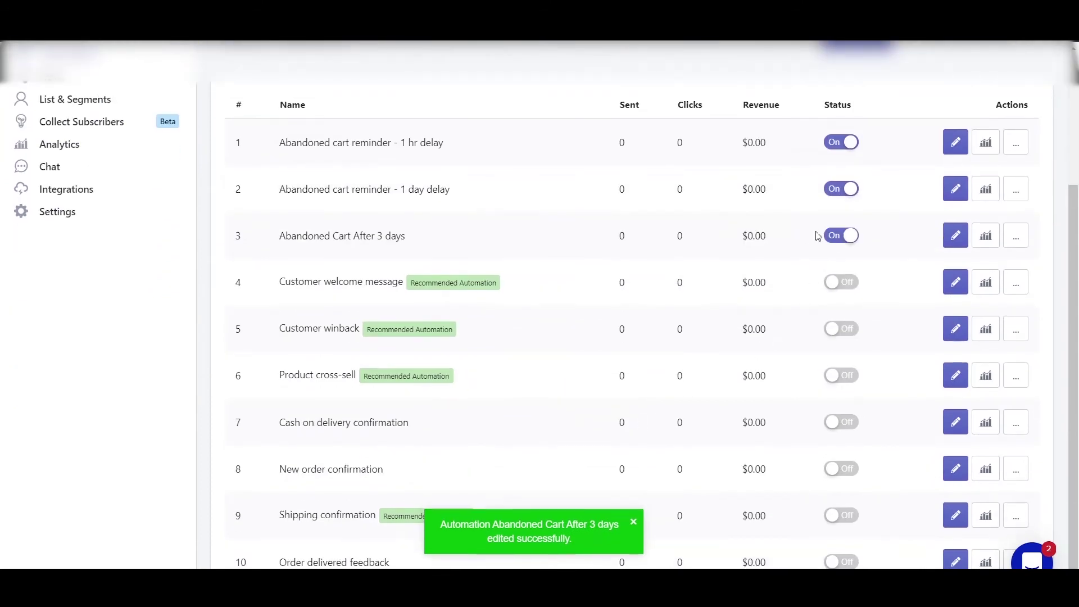
pyautogui.scroll(-1, 550, 436)
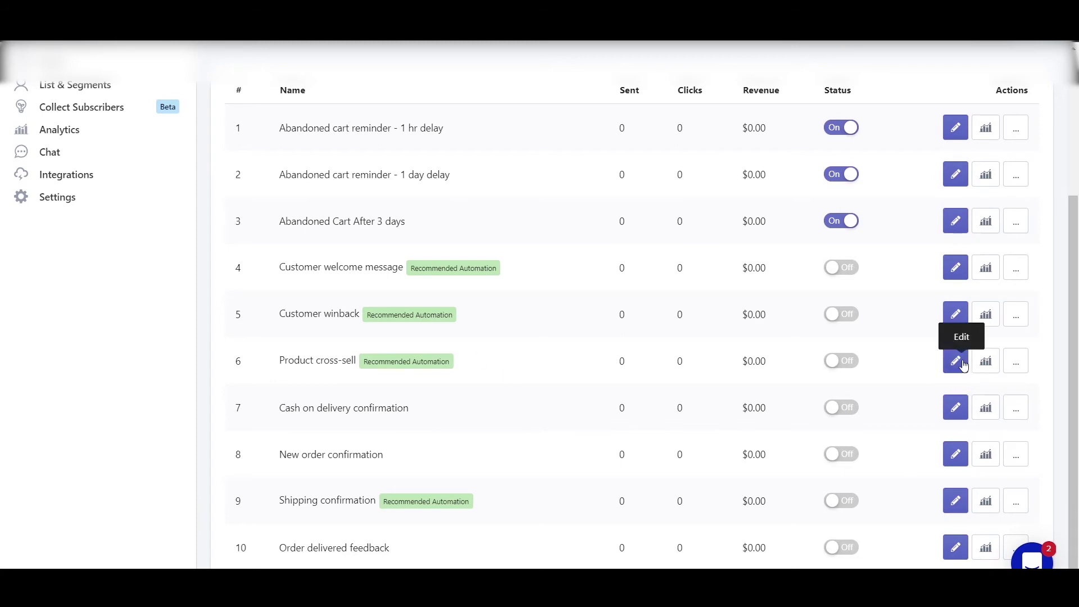
pyautogui.click(955, 314)
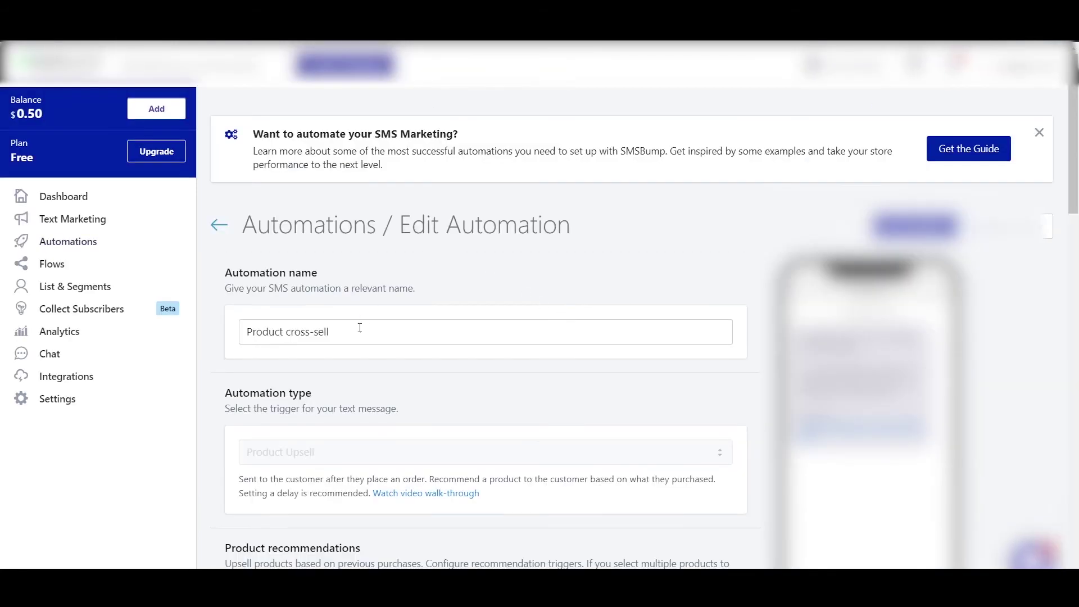
# Step: Trim 'cross-sell' from the automation name and enable a sending delay measured in hours
pyautogui.moveTo(330, 333); pyautogui.dragTo(292, 341)
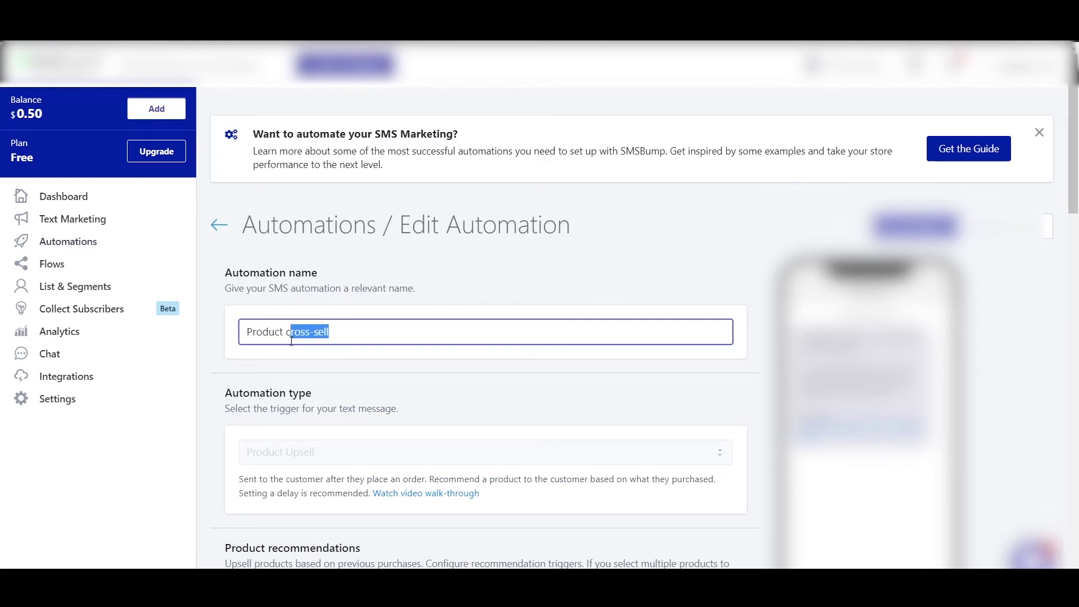
pyautogui.press('BackSpace')
pyautogui.press('BackSpace')
pyautogui.scroll(-7, 392, 374)
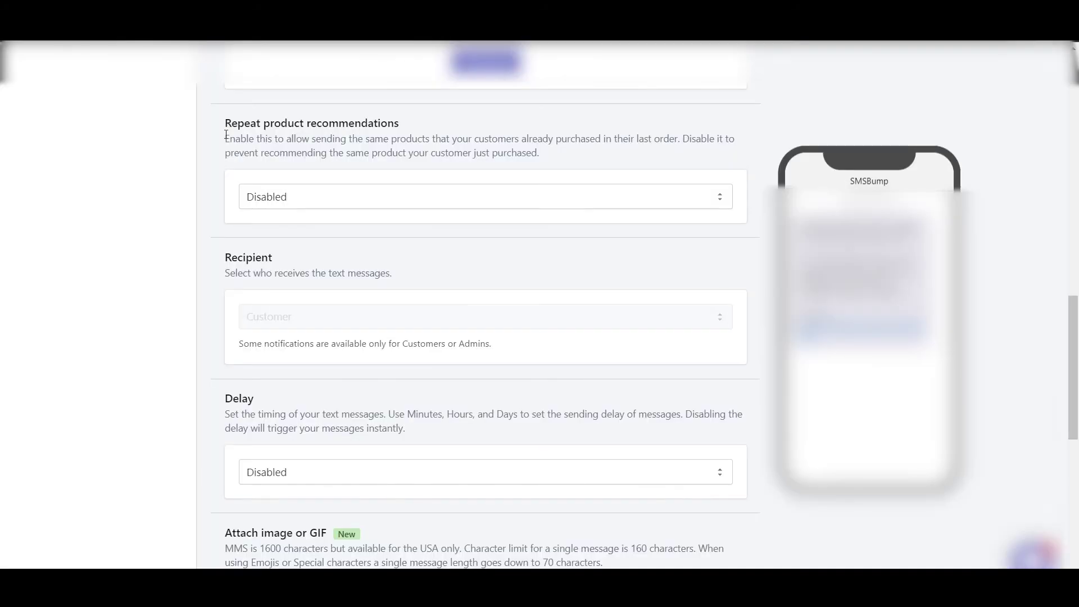
pyautogui.scroll(-3, 400, 212)
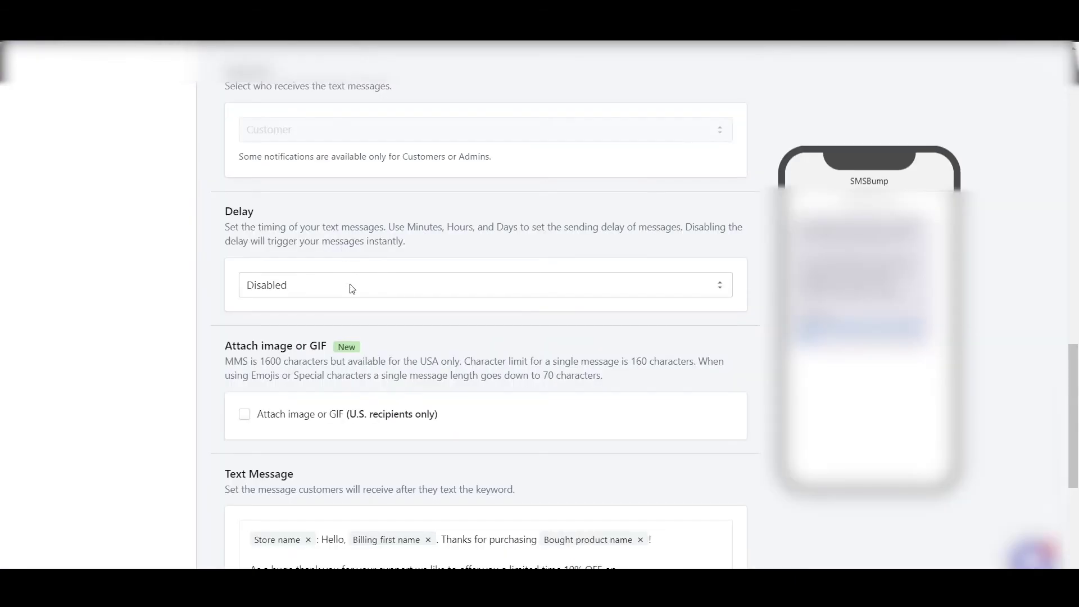
pyautogui.click(349, 286)
pyautogui.click(337, 308)
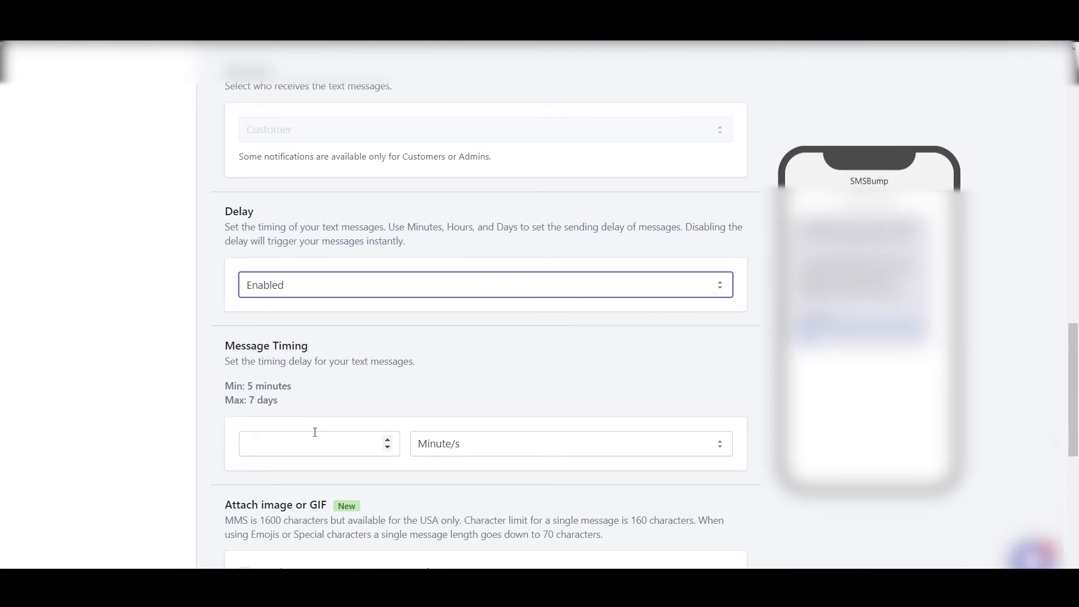
pyautogui.click(318, 442)
pyautogui.click(434, 447)
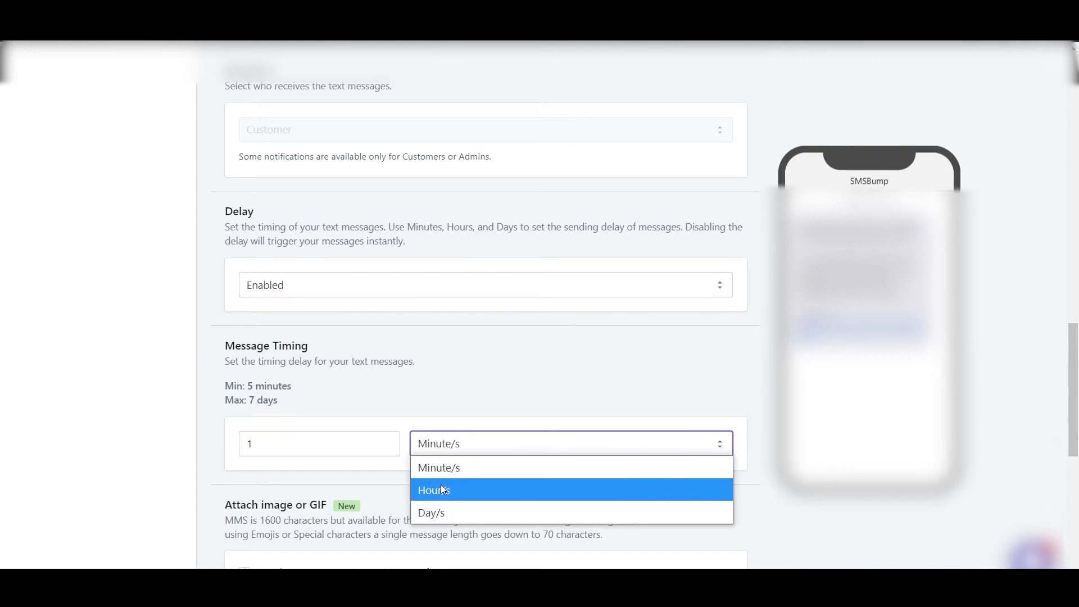
pyautogui.click(441, 486)
# Step: Change the message offer to 25% OFF and untick the old 10% discount
pyautogui.scroll(-7, 583, 422)
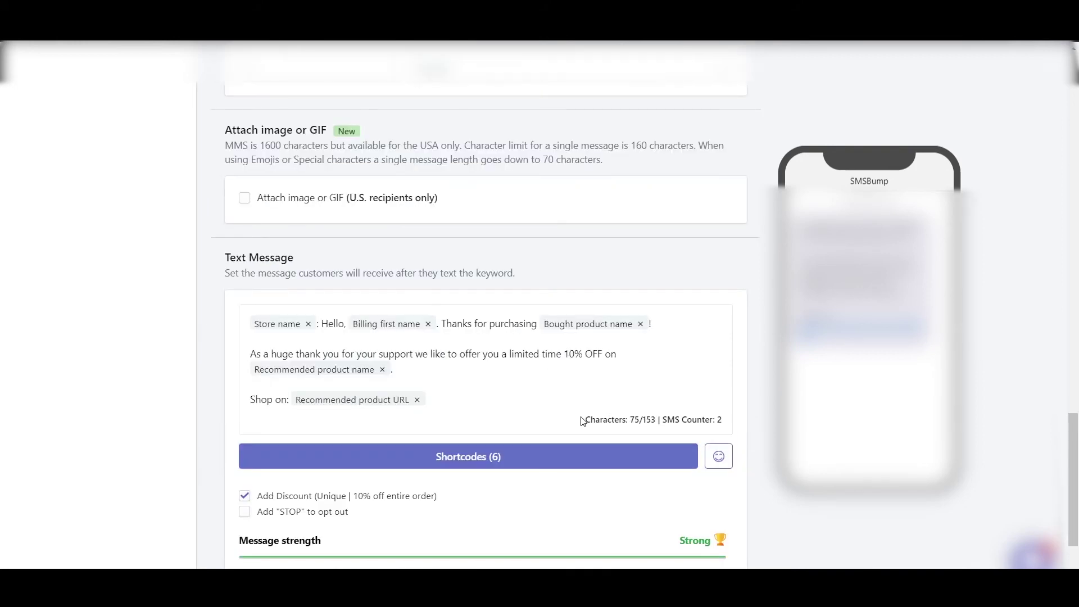
pyautogui.press('BackSpace')
pyautogui.write('3')
pyautogui.press('BackSpace')
pyautogui.write('2')
pyautogui.press('Delete')
pyautogui.write('5')
pyautogui.click(395, 500)
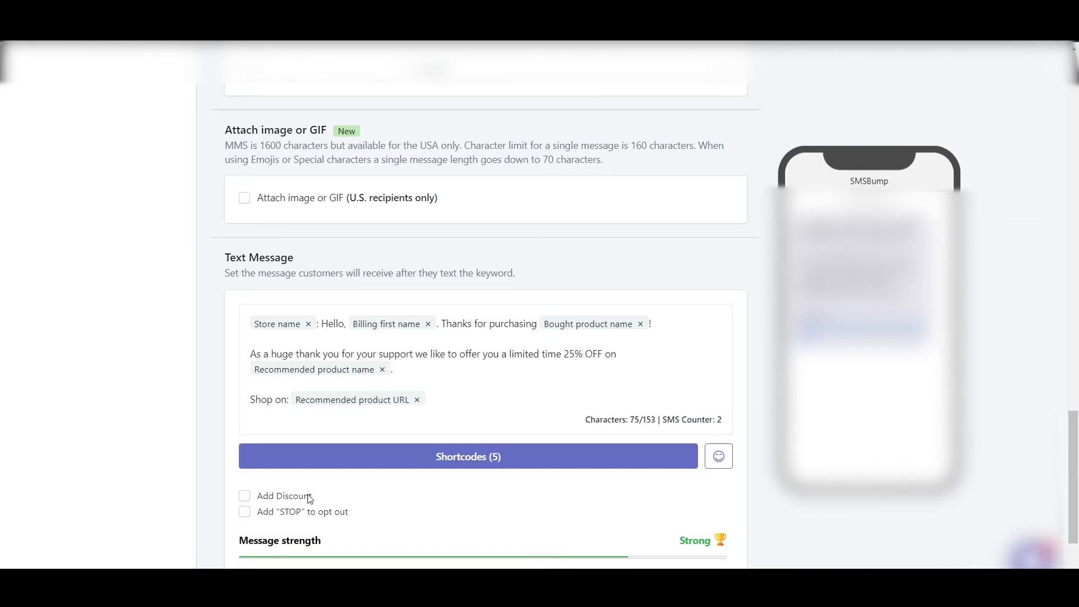
# Step: Attach a unique Percentage discount code worth 25 to the message
pyautogui.click(244, 498)
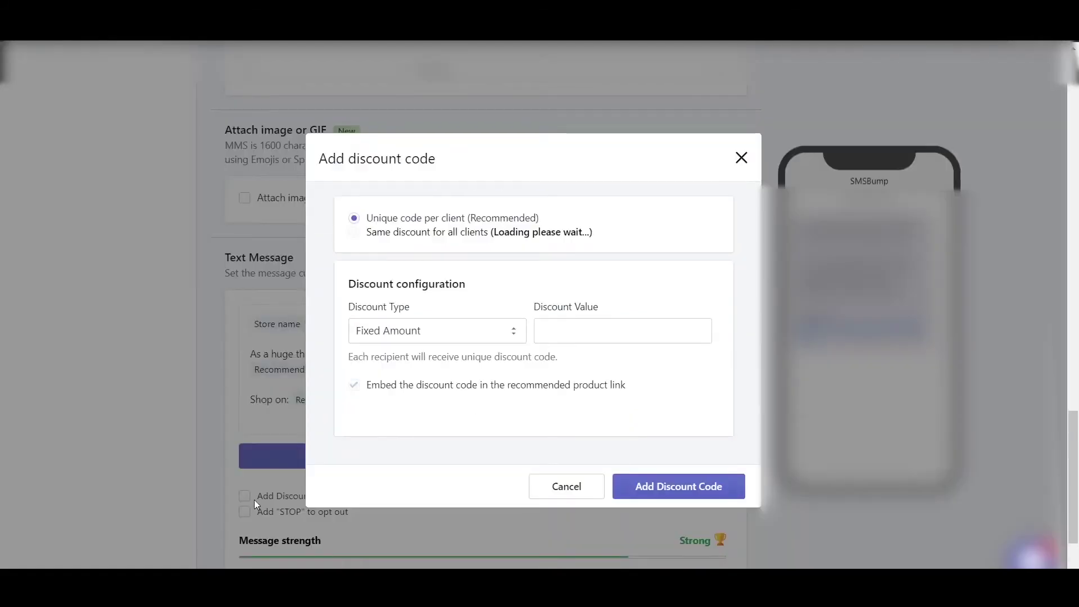
pyautogui.click(484, 335)
pyautogui.click(394, 377)
pyautogui.click(655, 324)
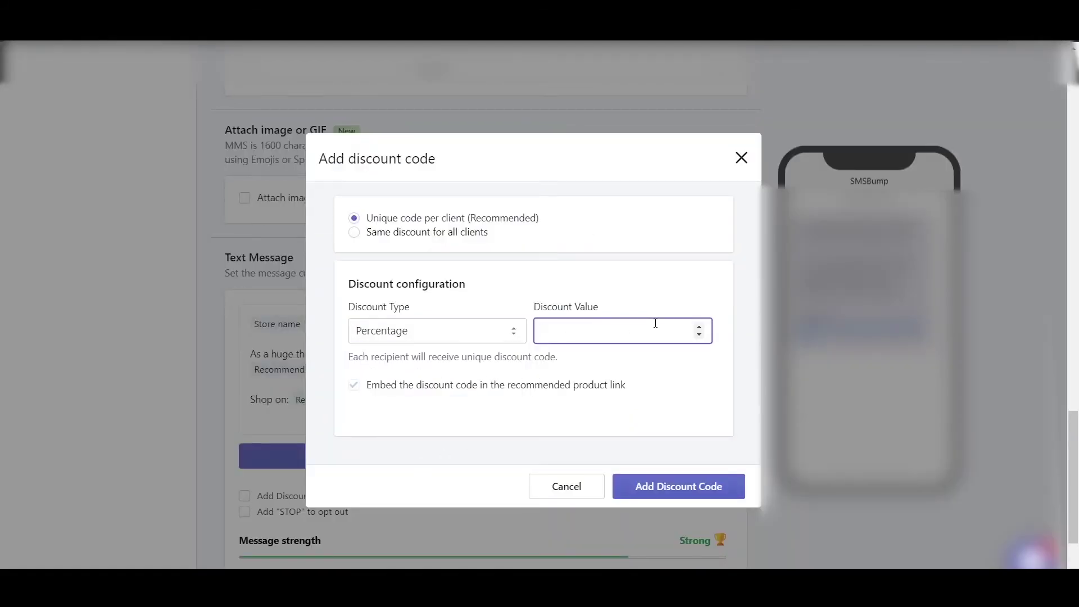
pyautogui.write('25')
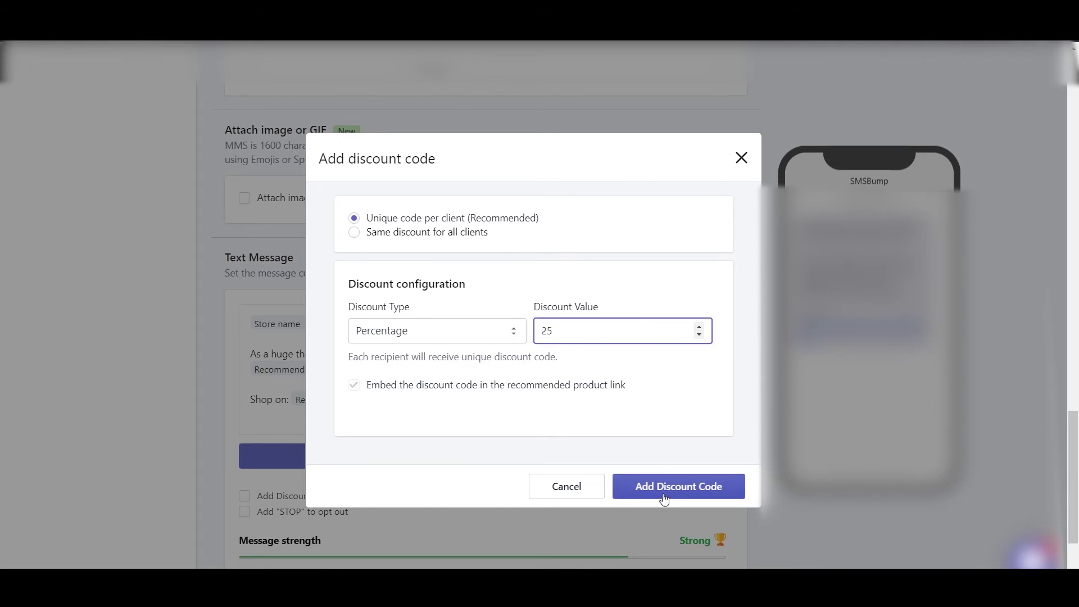
pyautogui.click(656, 489)
# Step: Rename the automation to 'Product Upsell after 1 hr' and save it
pyautogui.scroll(-3, 532, 405)
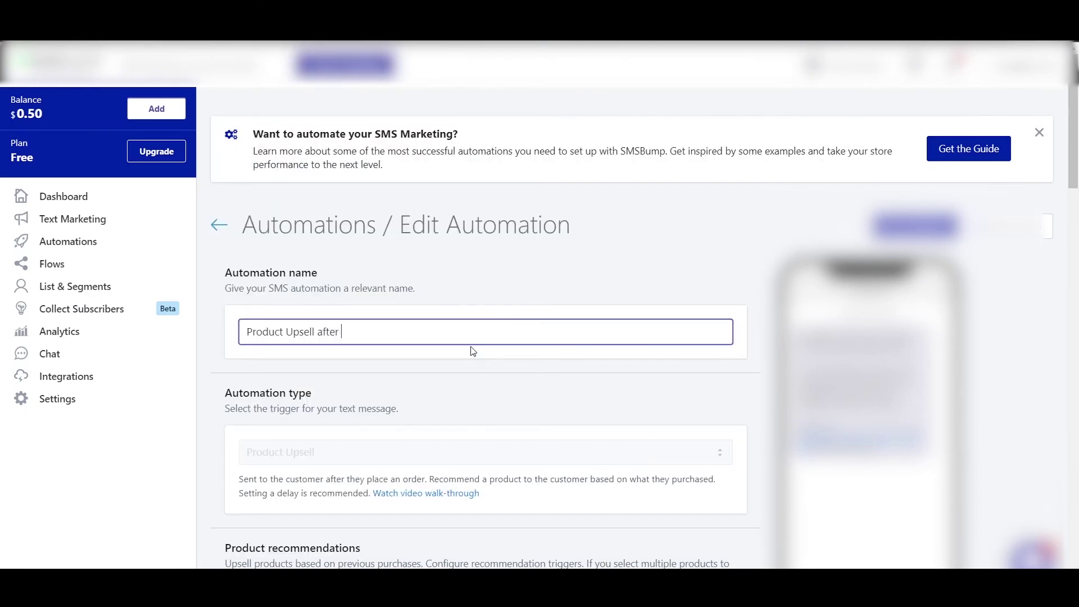
pyautogui.write('fter 1 hr')
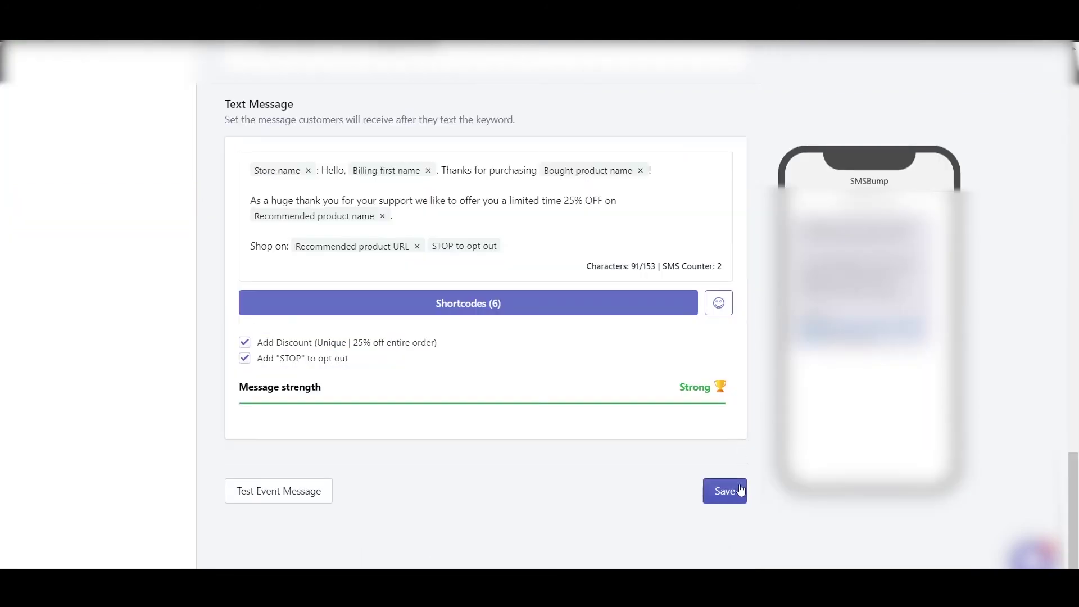
pyautogui.click(733, 490)
# Step: Turn on Product Upsell after 1 hr and clone it as 'Product Upsell after 1 day'
pyautogui.scroll(-4, 626, 222)
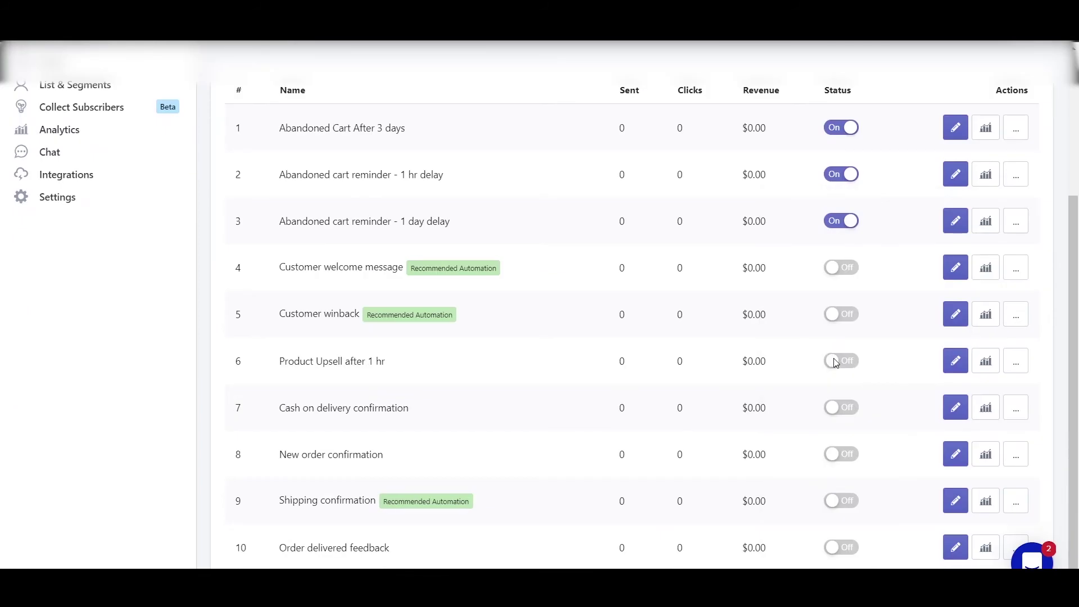
pyautogui.click(839, 359)
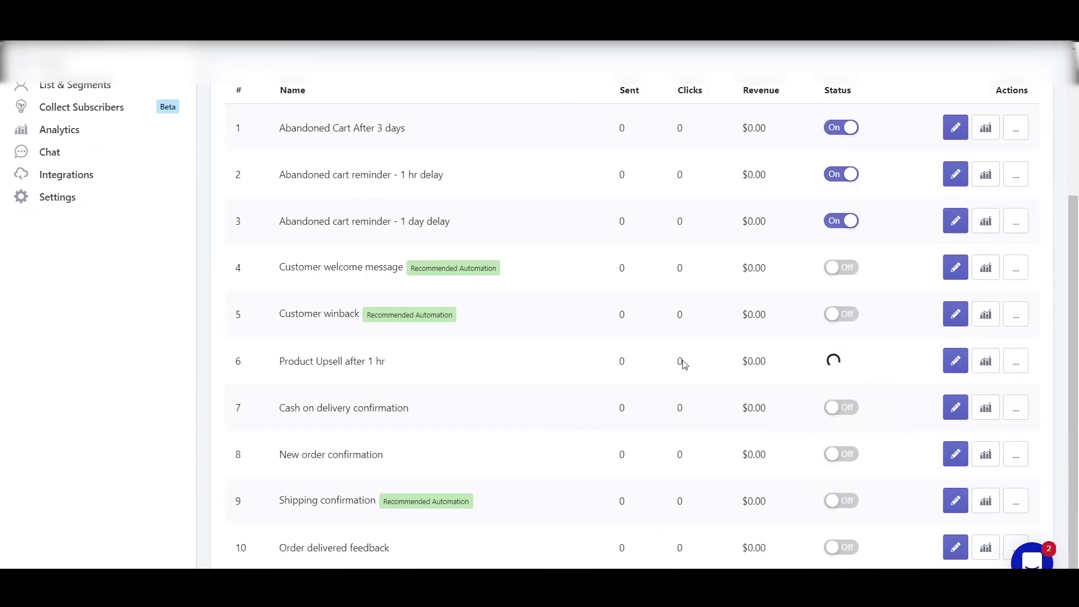
pyautogui.click(1016, 363)
pyautogui.click(991, 399)
pyautogui.click(374, 320)
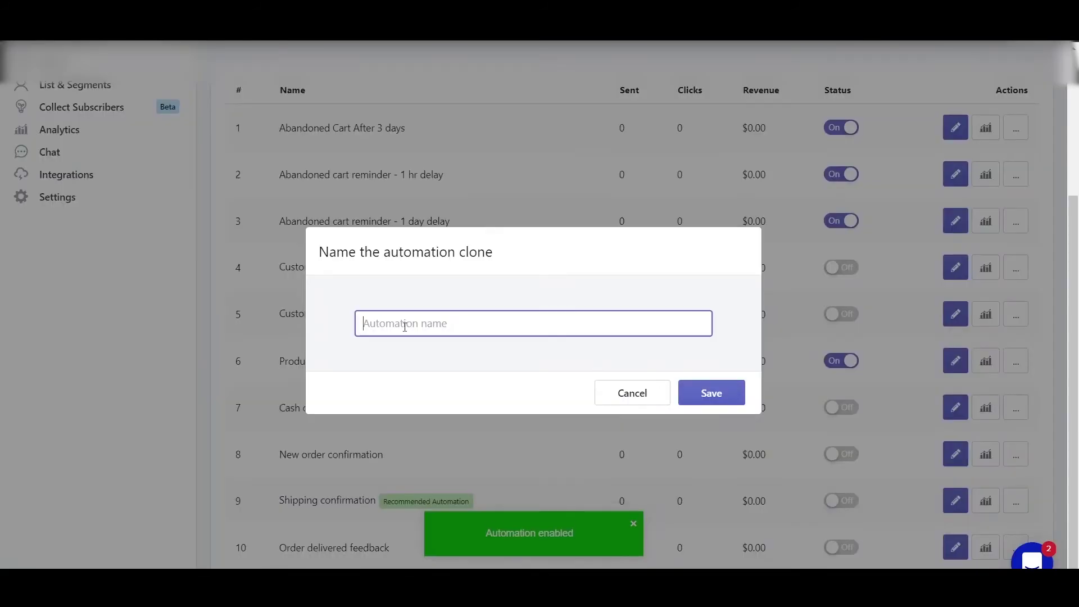
pyautogui.write('Product U')
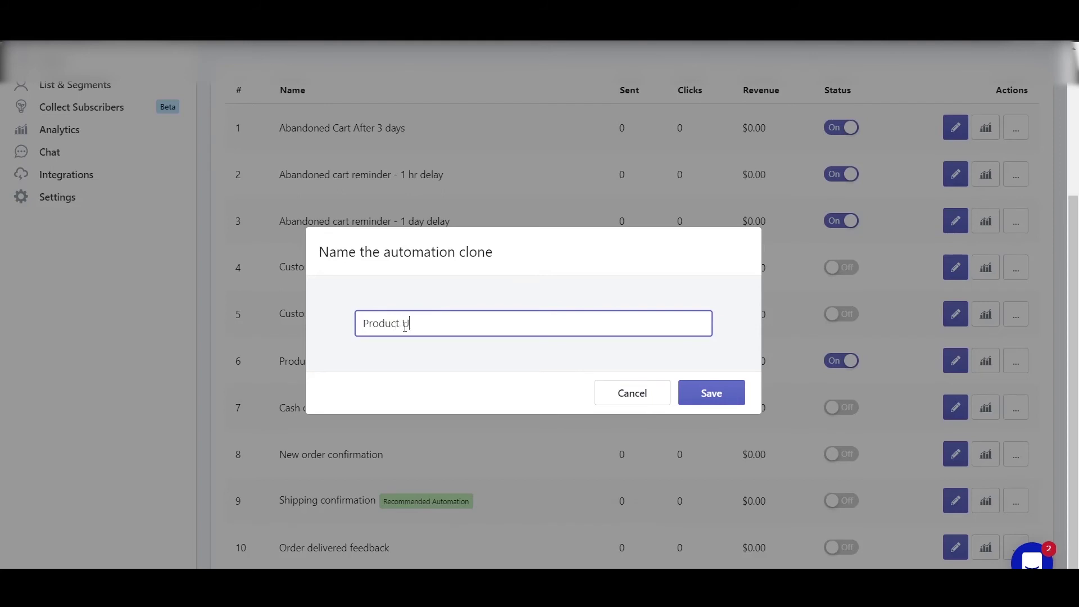
pyautogui.write('psell after 1 day')
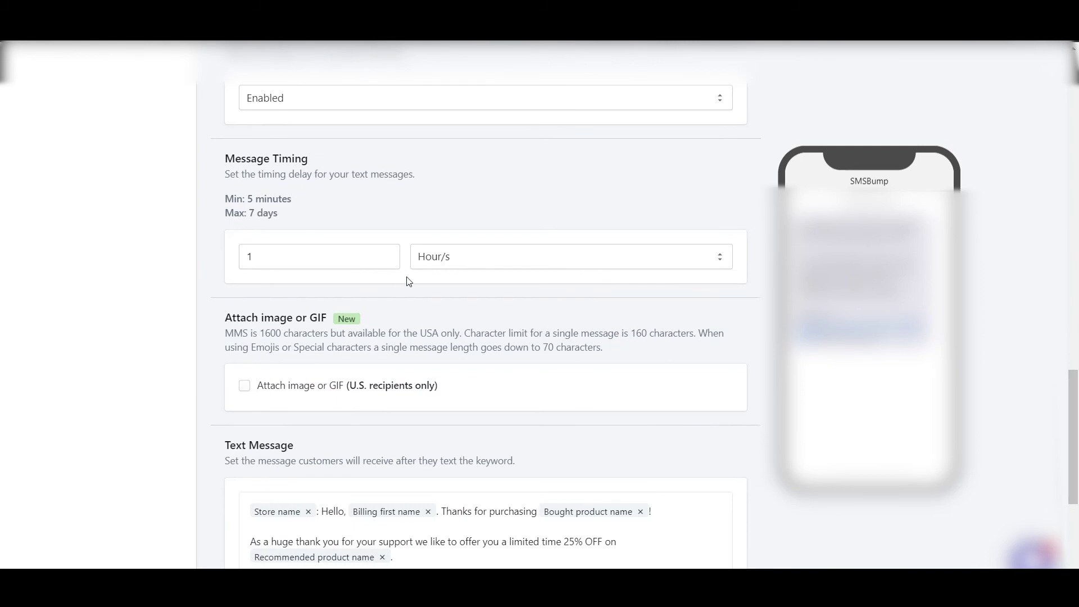
# Step: Set the delay unit to Day/s and paste the new paragraph, removing the duplicated greeting
pyautogui.click(493, 263)
pyautogui.click(458, 327)
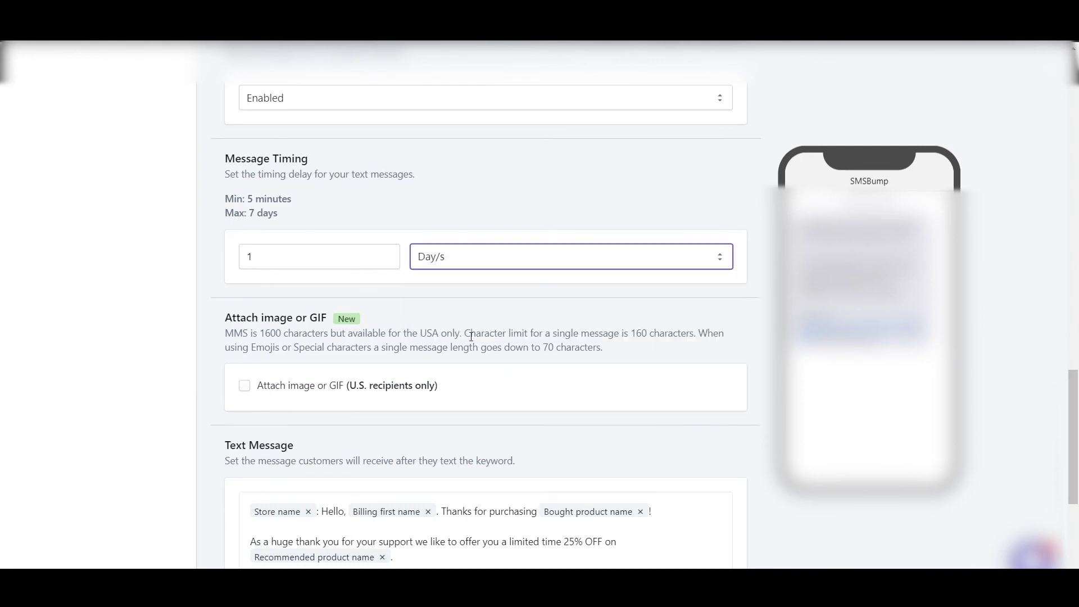
pyautogui.scroll(-6, 463, 326)
pyautogui.moveTo(441, 170); pyautogui.dragTo(463, 212)
pyautogui.write('Hello, {BillingFirstName}. To really show our appreciation for your support we have upgraded your coupon code from 40% to 60% OFF from {RecommendProductName}. Get it here: {RecommendProductUrl}')
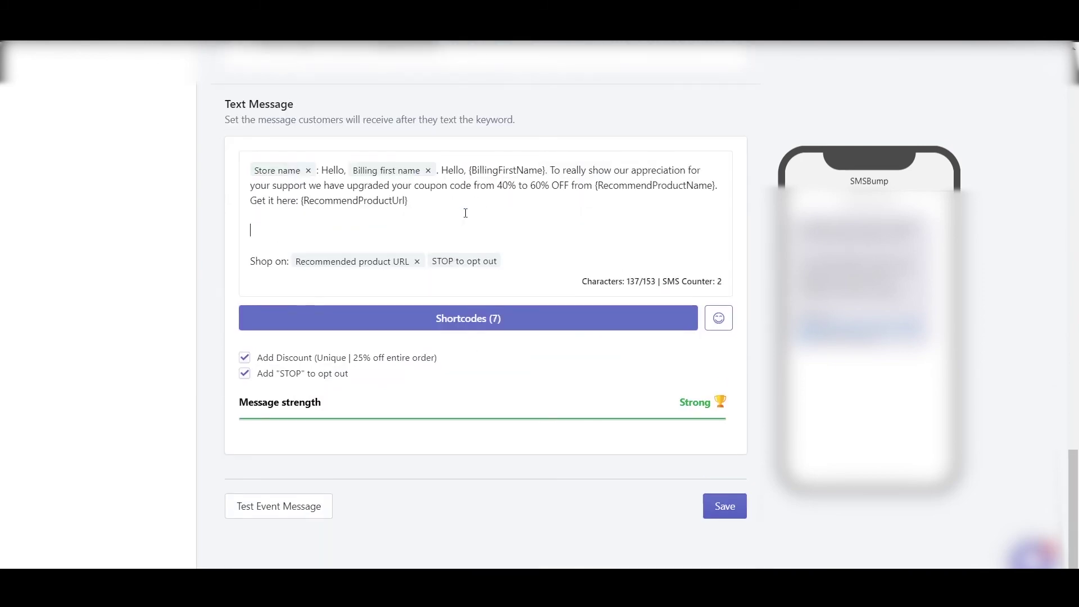
pyautogui.moveTo(554, 171); pyautogui.dragTo(445, 175)
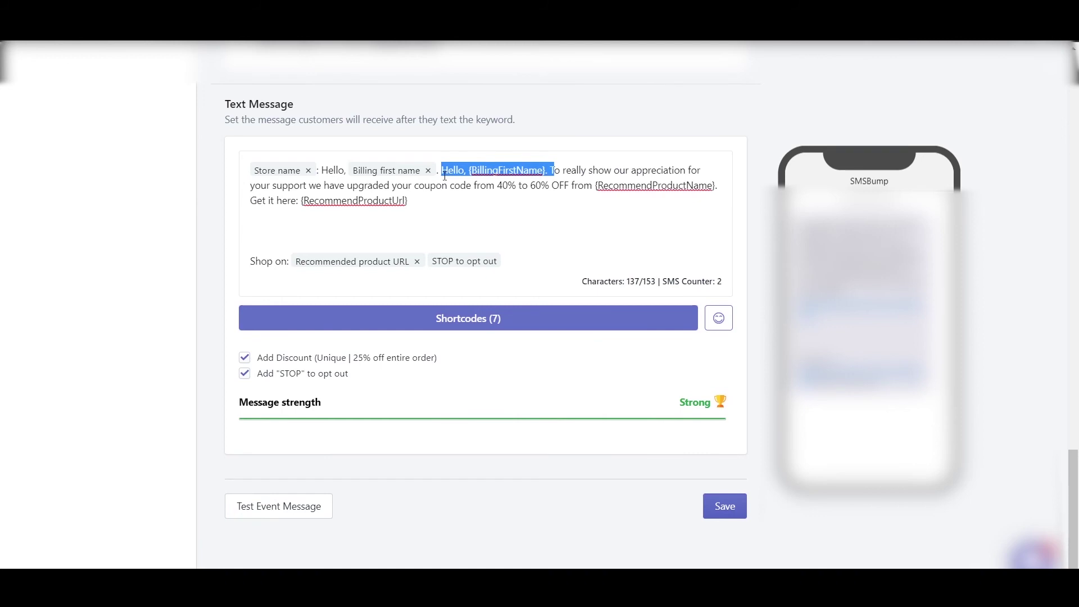
pyautogui.press('BackSpace')
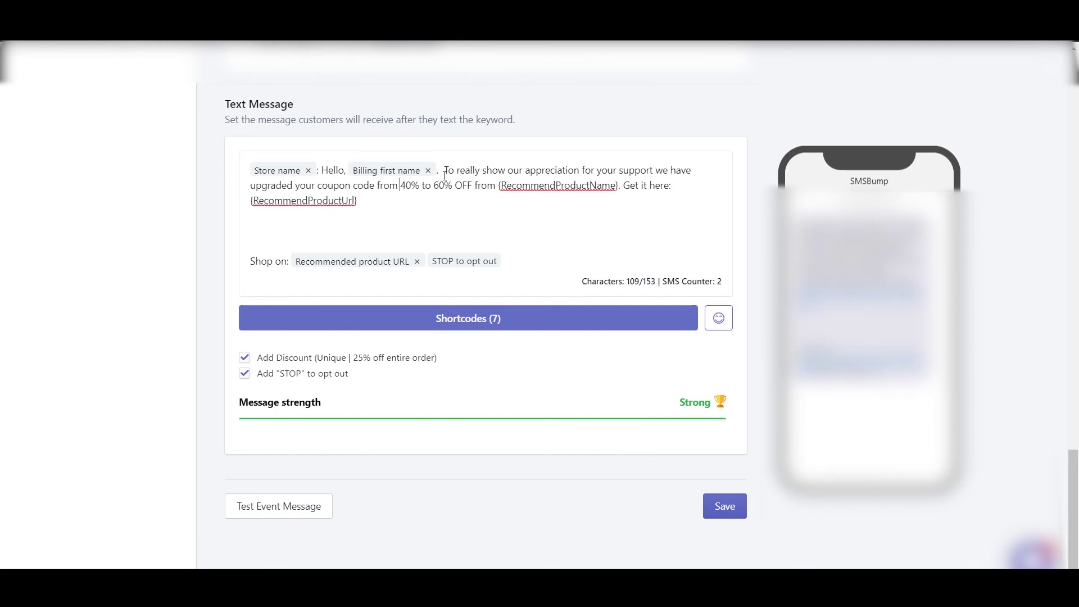
# Step: Edit the coupon upgrade figures to read 25% and 35%
pyautogui.press('BackSpace')
pyautogui.write('2')
pyautogui.press('Right')
pyautogui.press('Right')
pyautogui.hotkey('shift', 'Right')
pyautogui.hotkey('shift', 'Right')
pyautogui.write('35')
# Step: Delete the product name and URL placeholders and the 'Shop on:' label, then untick the old 25% discount
pyautogui.moveTo(498, 186); pyautogui.dragTo(623, 185)
pyautogui.press('BackSpace')
pyautogui.press('BackSpace')
pyautogui.press('BackSpace')
pyautogui.press('BackSpace')
pyautogui.press('BackSpace')
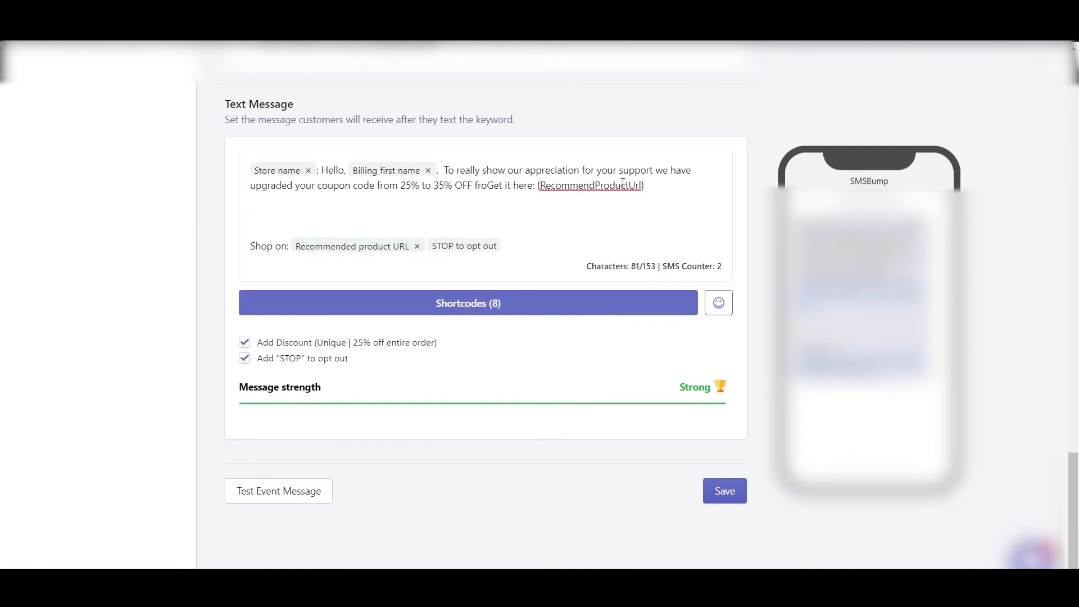
pyautogui.press('BackSpace')
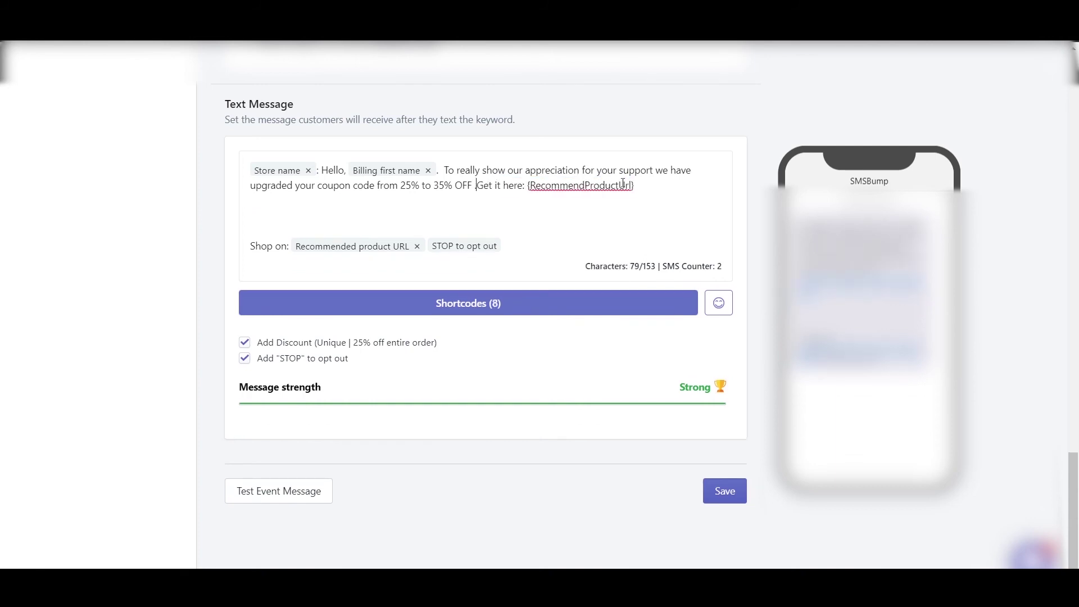
pyautogui.doubleClick(622, 184)
pyautogui.press('BackSpace')
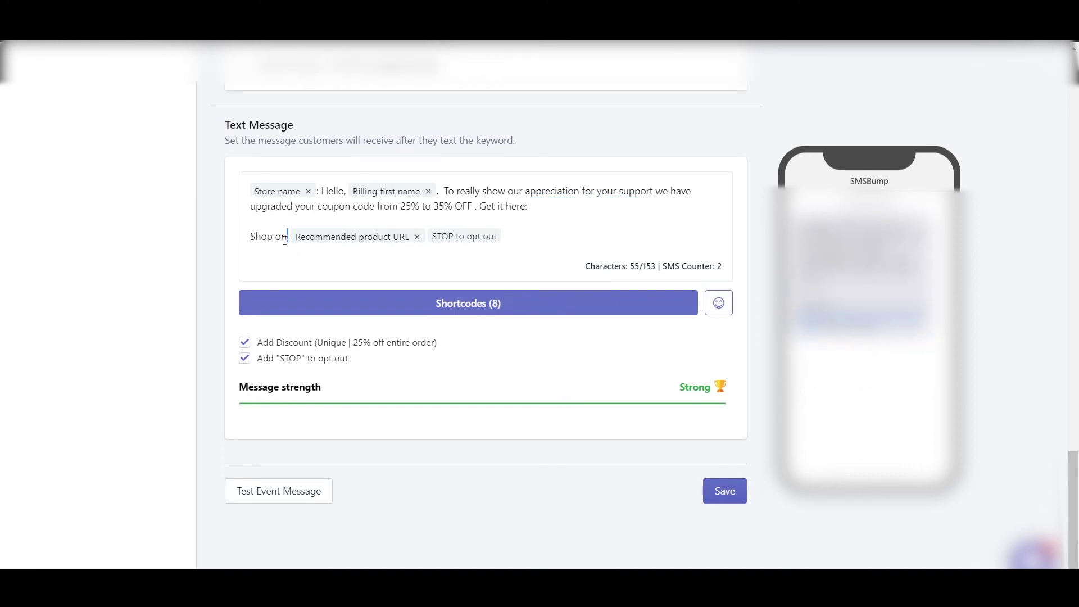
pyautogui.moveTo(285, 240); pyautogui.dragTo(240, 226)
pyautogui.press('BackSpace')
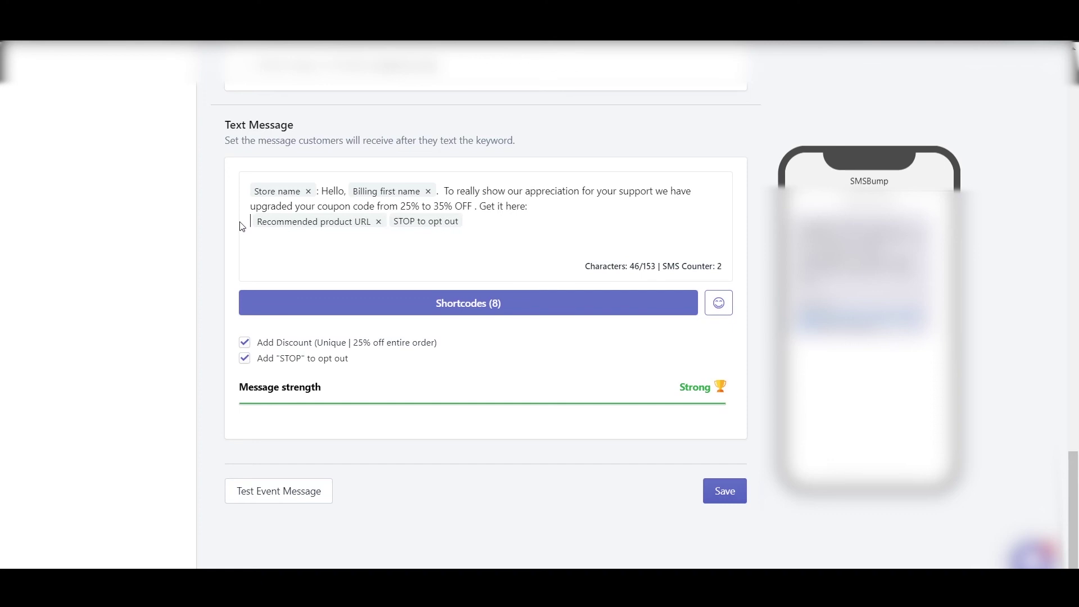
pyautogui.press('BackSpace')
pyautogui.press('BackSpace')
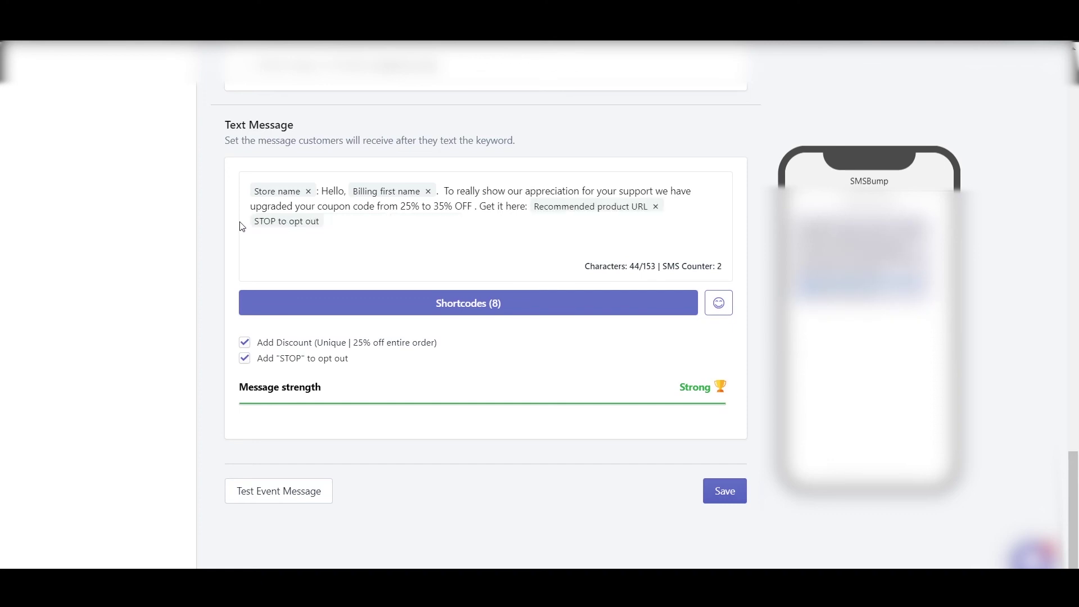
pyautogui.click(244, 344)
# Step: Add a unique 35% Percentage discount code, then save Product Upsell after 1 day
pyautogui.click(245, 345)
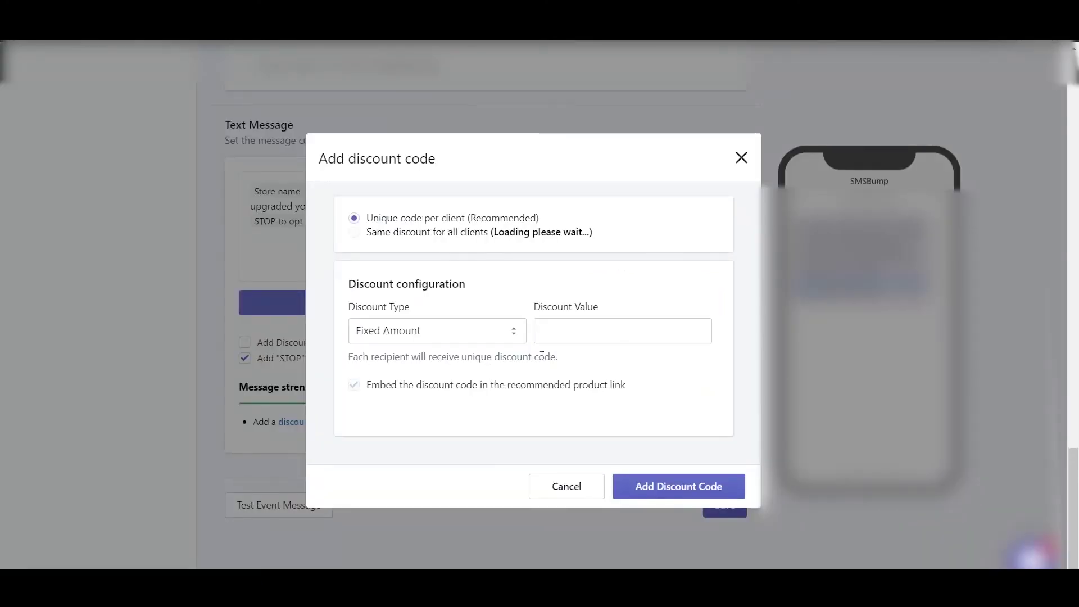
pyautogui.click(573, 338)
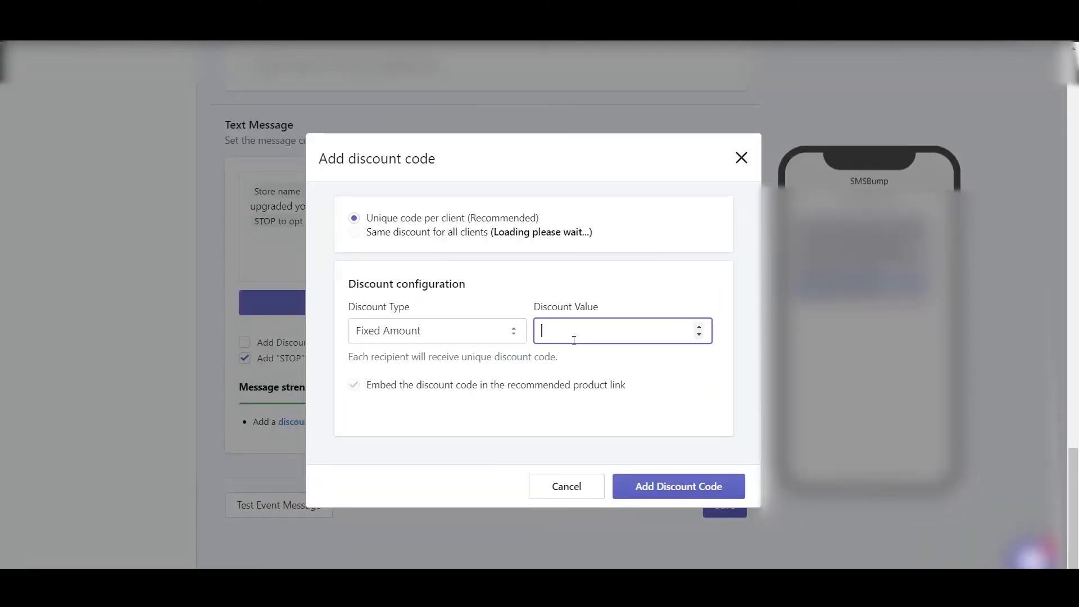
pyautogui.click(479, 336)
pyautogui.click(419, 376)
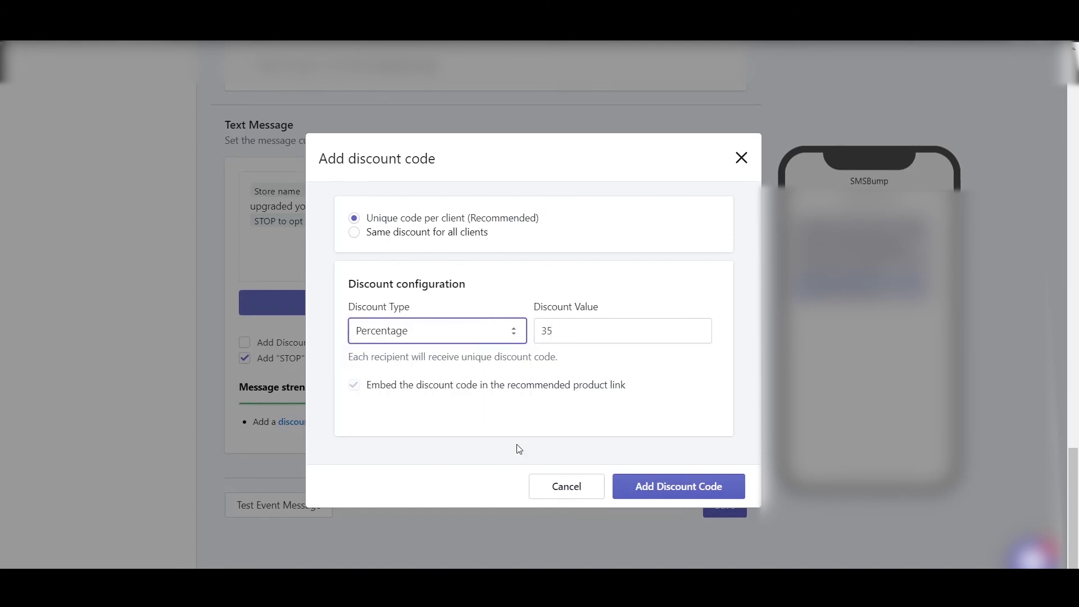
pyautogui.click(662, 485)
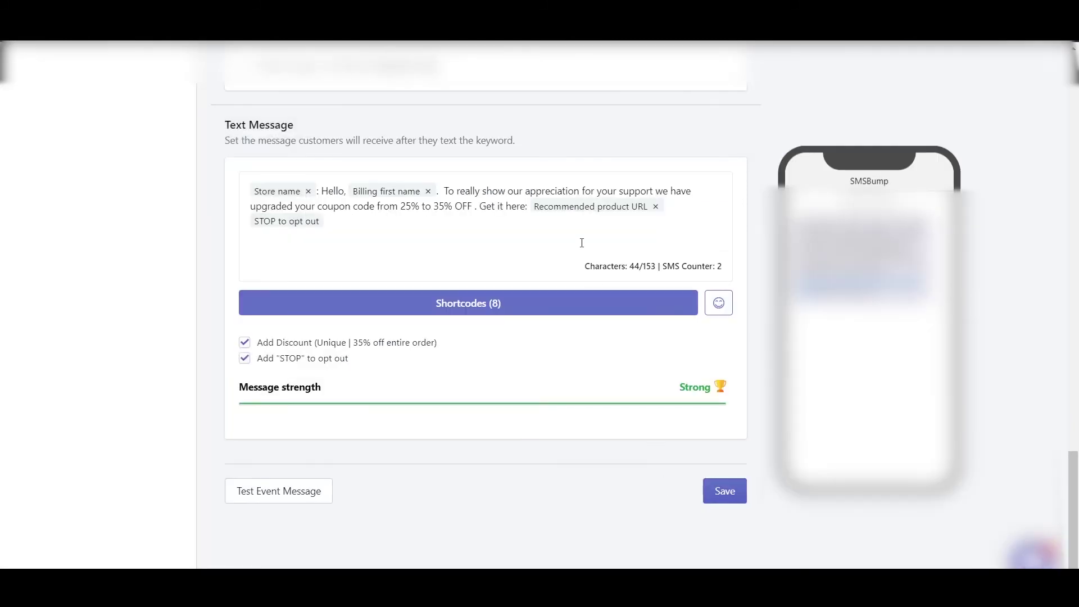
pyautogui.click(725, 498)
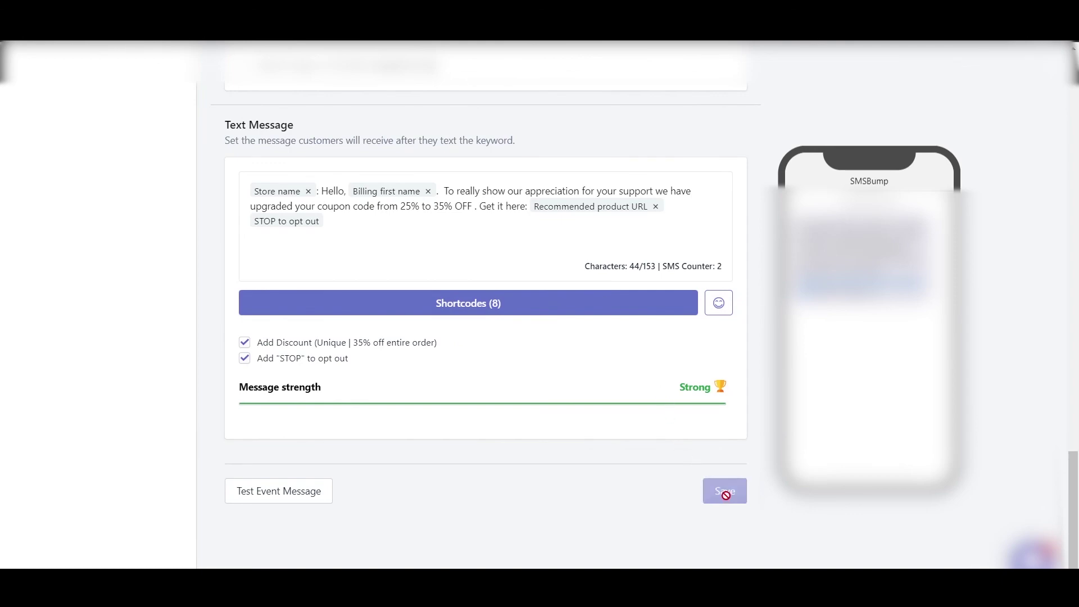
# Step: Flip row 5's Status toggle On for Product Upsell after 1 day
pyautogui.scroll(-3, 590, 444)
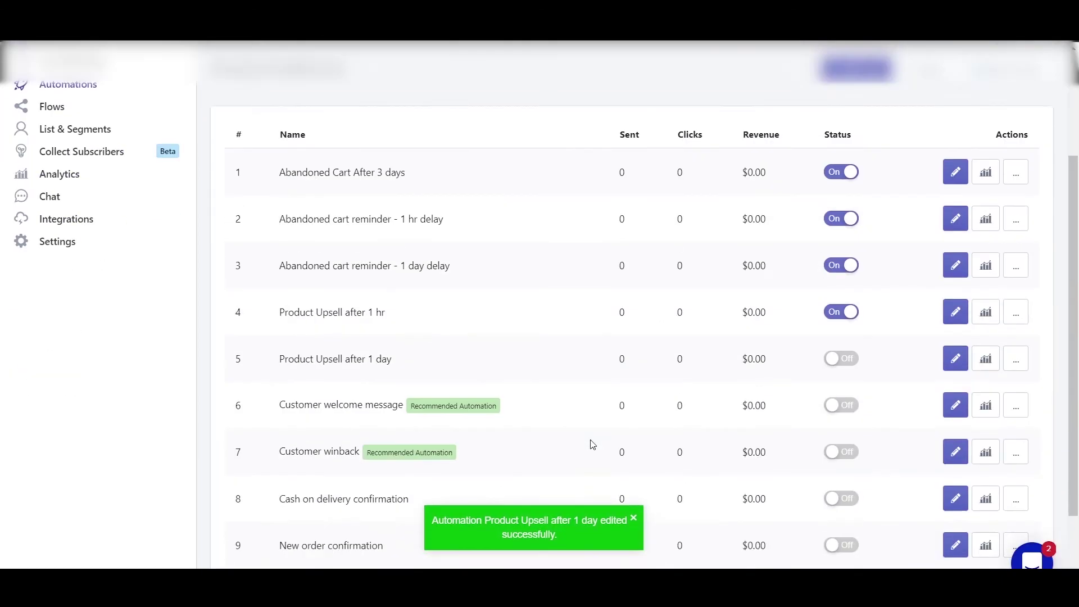
pyautogui.click(841, 331)
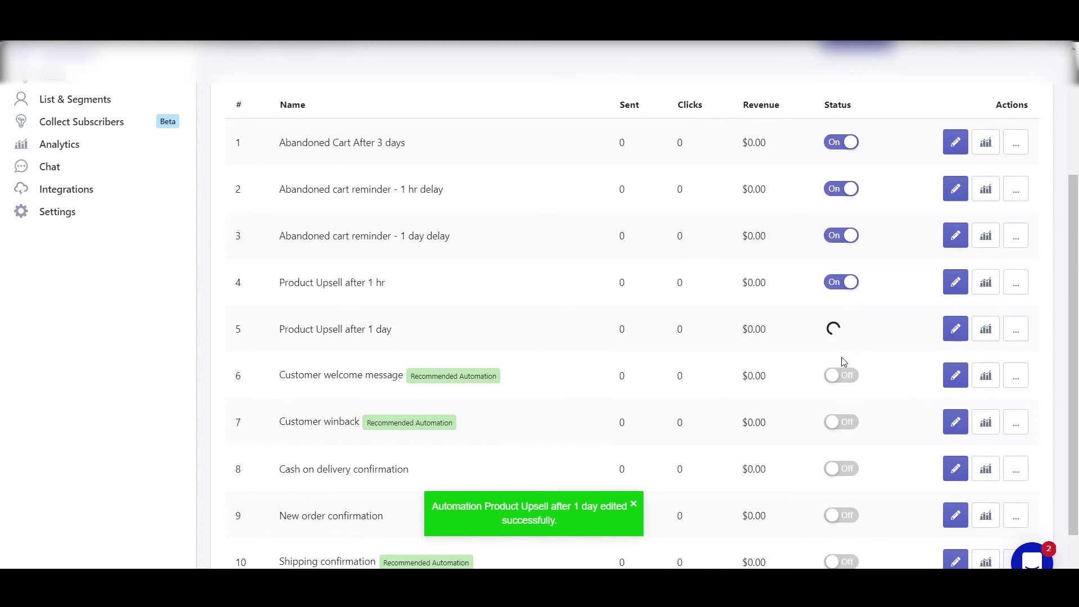